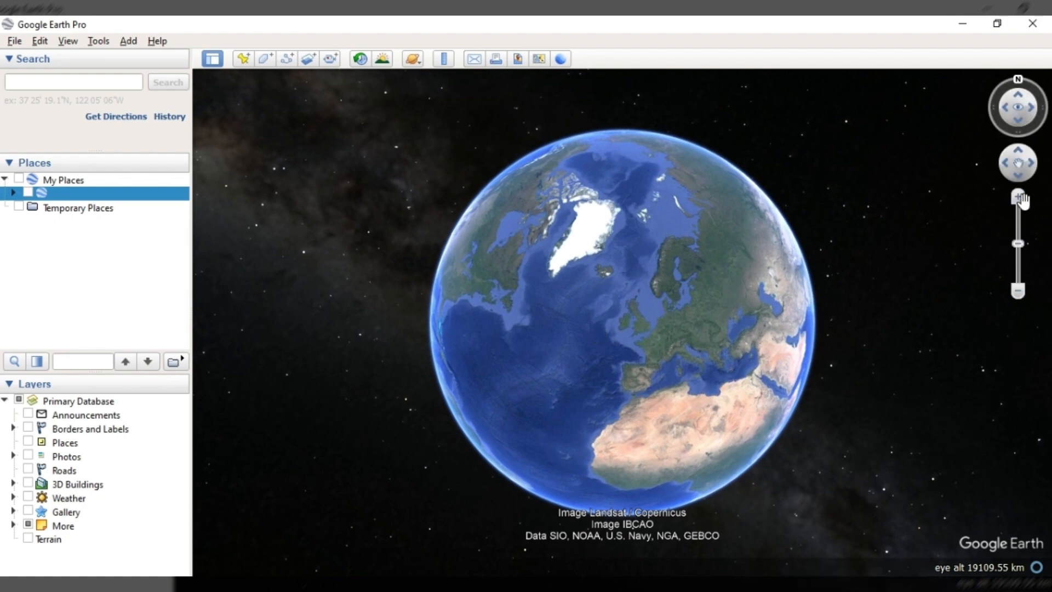
Search for "Rinville park oranmore gal" to bring the map to the park in Ireland
{"action": "left_click", "coordinate": [1019, 196]}
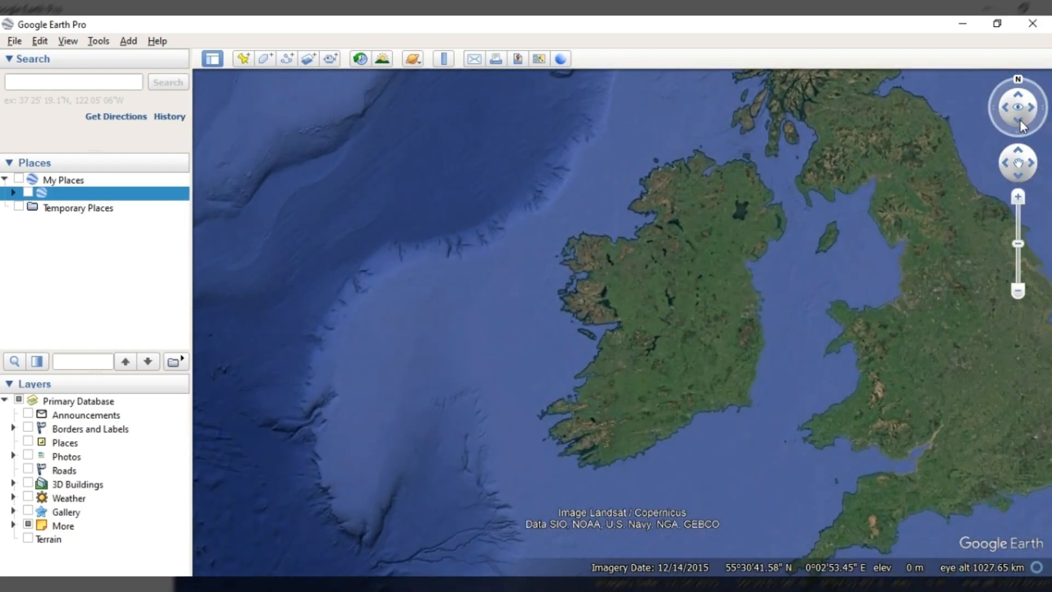
{"action": "left_click", "coordinate": [1019, 148]}
{"action": "left_click", "coordinate": [1019, 176]}
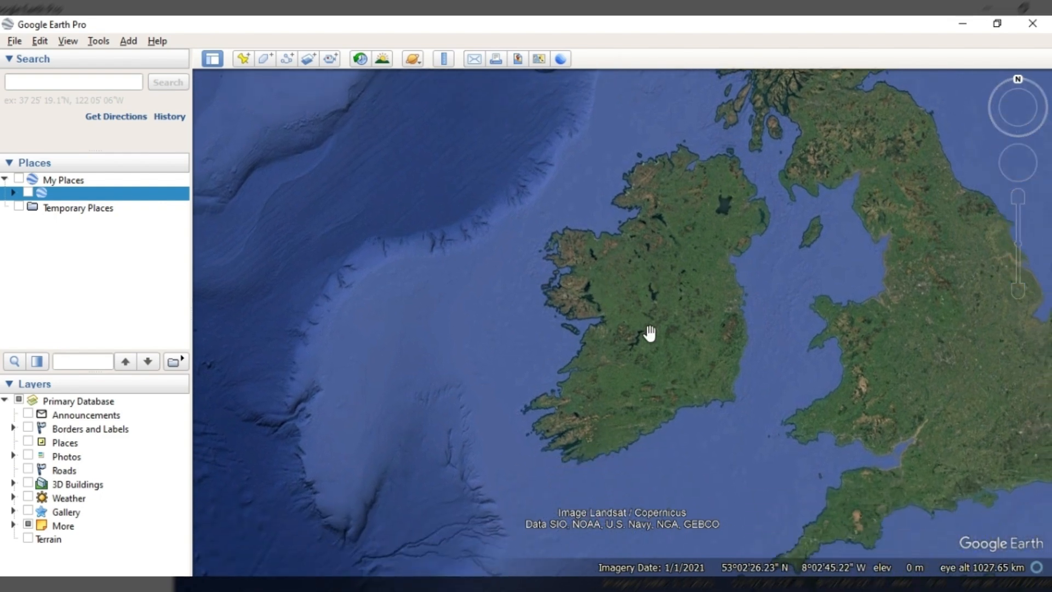
{"action": "left_click", "coordinate": [129, 84]}
{"action": "type", "text": "Rinvi"}
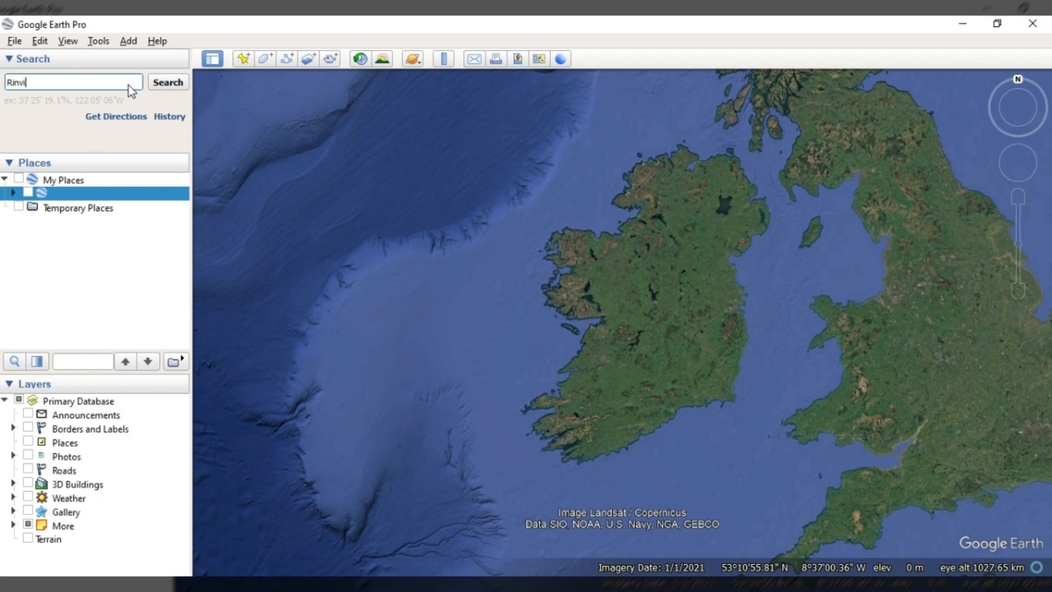
{"action": "type", "text": "lle park oranmore galway"}
{"action": "key", "text": "Return"}
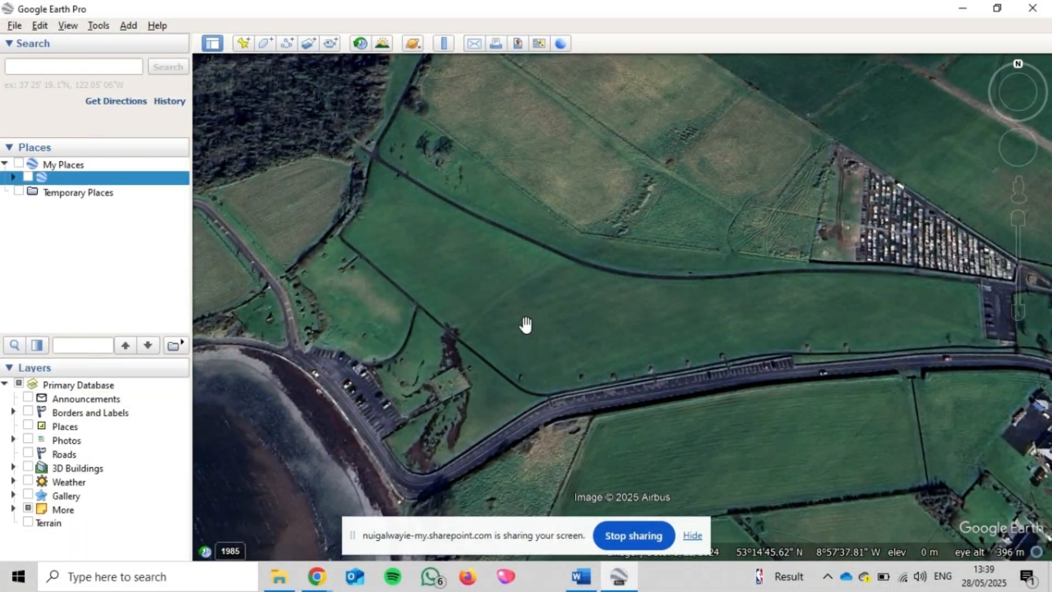
Start a new polygon for the large open field northwest of the park's woodland and name it "GS1 Dry Grassland"
{"action": "left_click_drag", "start_coordinate": [458, 254], "coordinate": [689, 444]}
{"action": "left_click_drag", "start_coordinate": [385, 242], "coordinate": [709, 364]}
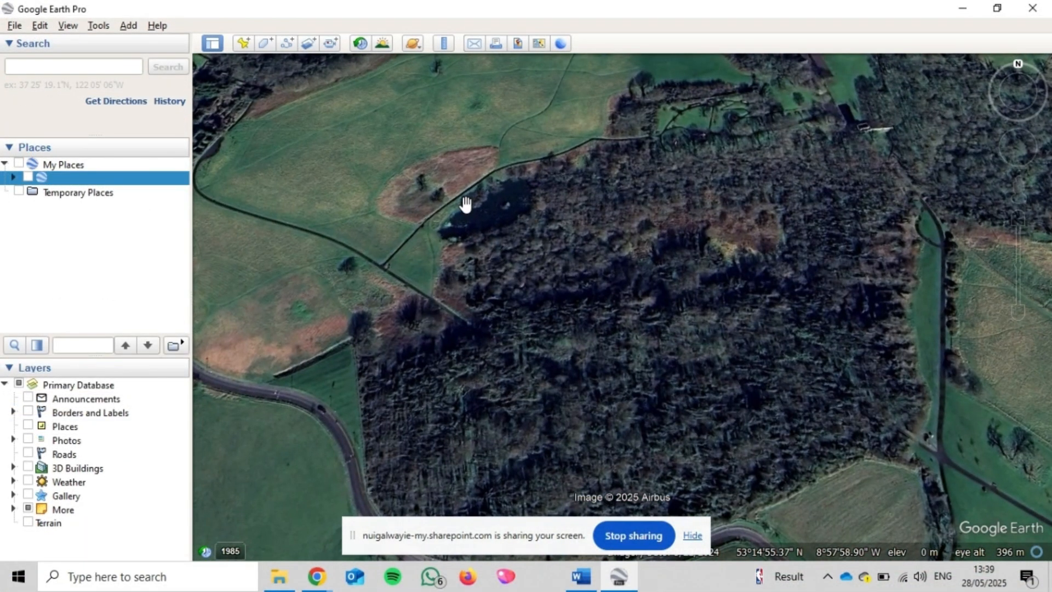
{"action": "left_click_drag", "start_coordinate": [465, 204], "coordinate": [644, 400]}
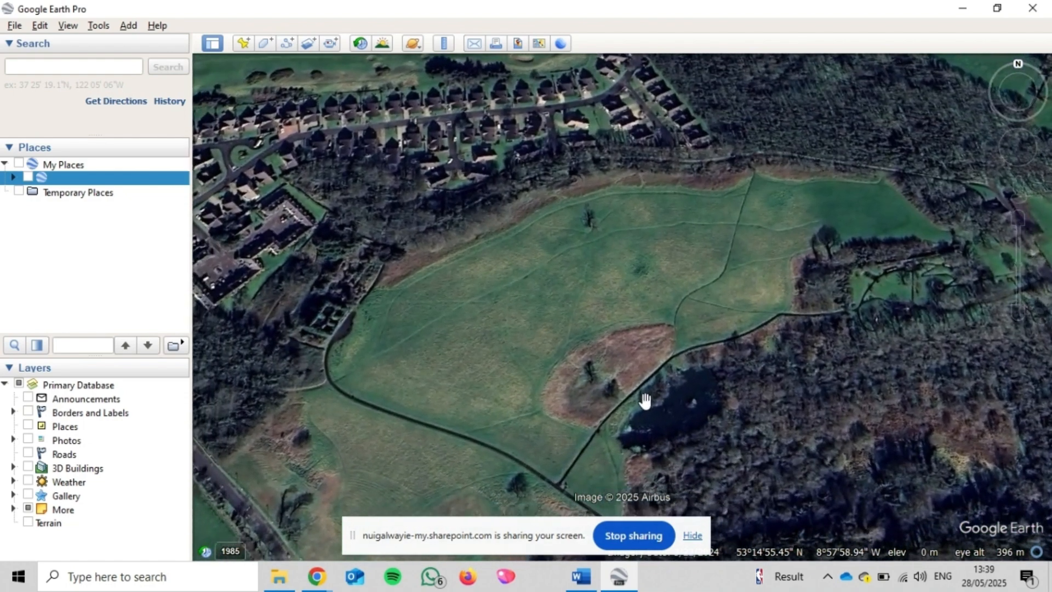
{"action": "left_click", "coordinate": [267, 44]}
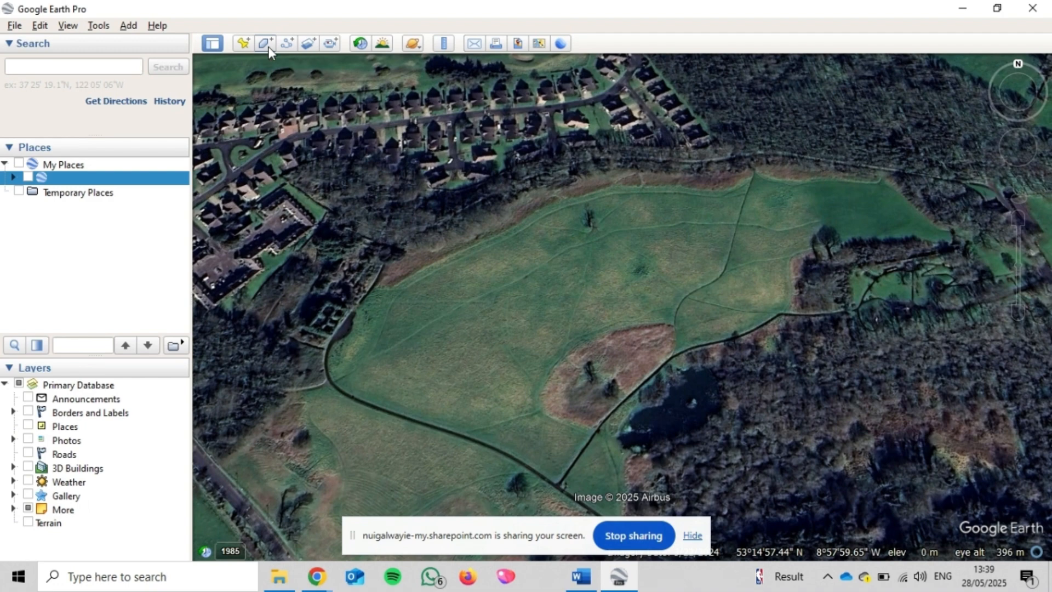
{"action": "left_click", "coordinate": [133, 113]}
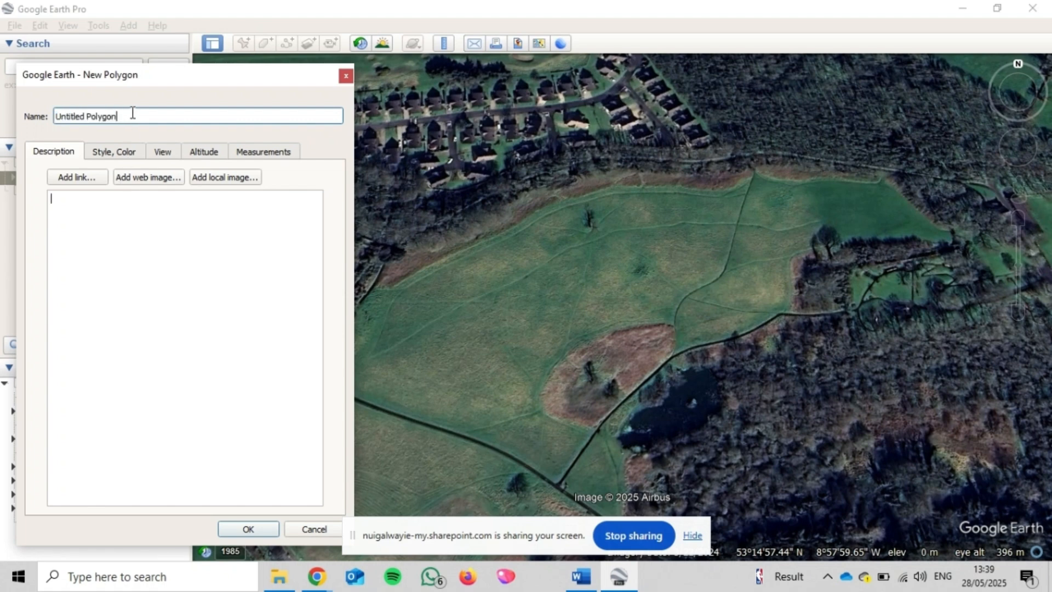
{"action": "key", "text": "ctrl+a"}
{"action": "key", "text": "BackSpace"}
{"action": "type", "text": "HEDG"}
{"action": "key", "text": "BackSpace"}
{"action": "key", "text": "BackSpace"}
{"action": "key", "text": "BackSpace"}
{"action": "key", "text": "BackSpace"}
{"action": "type", "text": "GS1 Dry Grassland"}
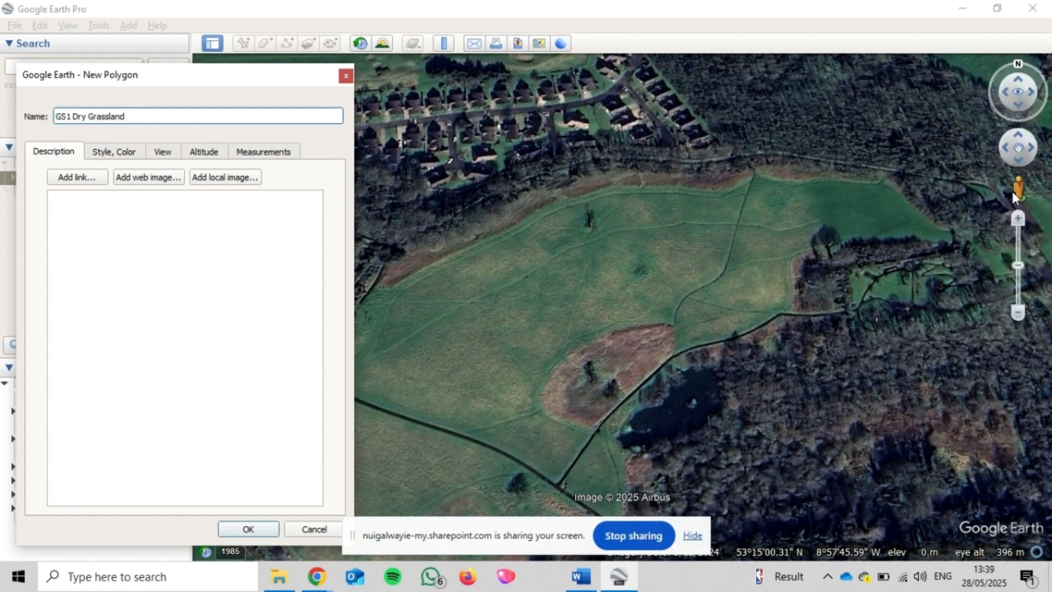
Place five polygon vertices from the reddish scrub patch down to the wall junction and west along the field's southern boundary
{"action": "left_click", "coordinate": [1019, 217]}
{"action": "left_click", "coordinate": [1018, 218]}
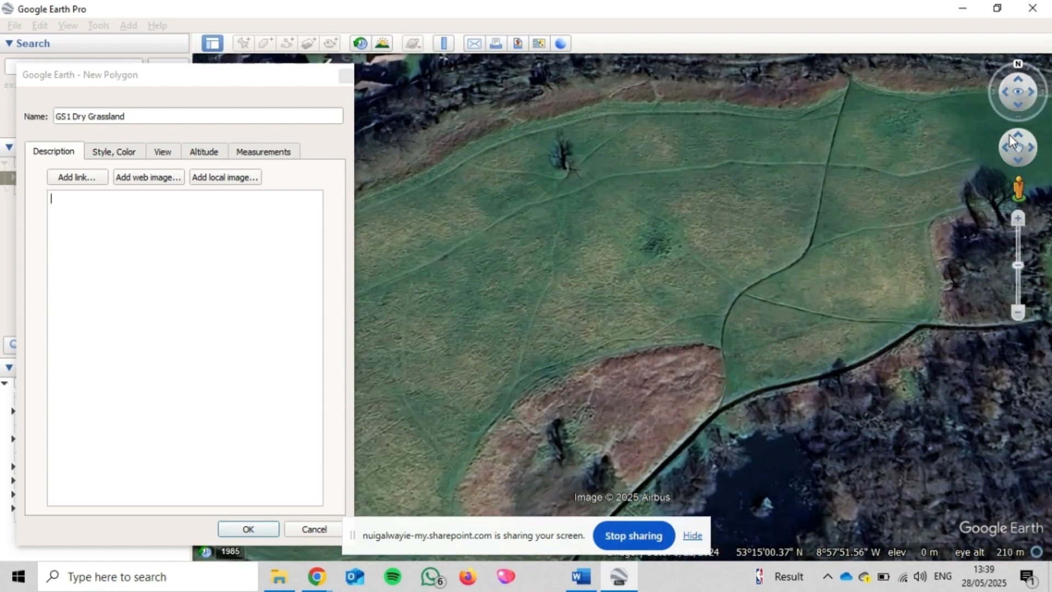
{"action": "left_click_drag", "start_coordinate": [1011, 136], "coordinate": [1002, 165]}
{"action": "left_click", "coordinate": [772, 313]}
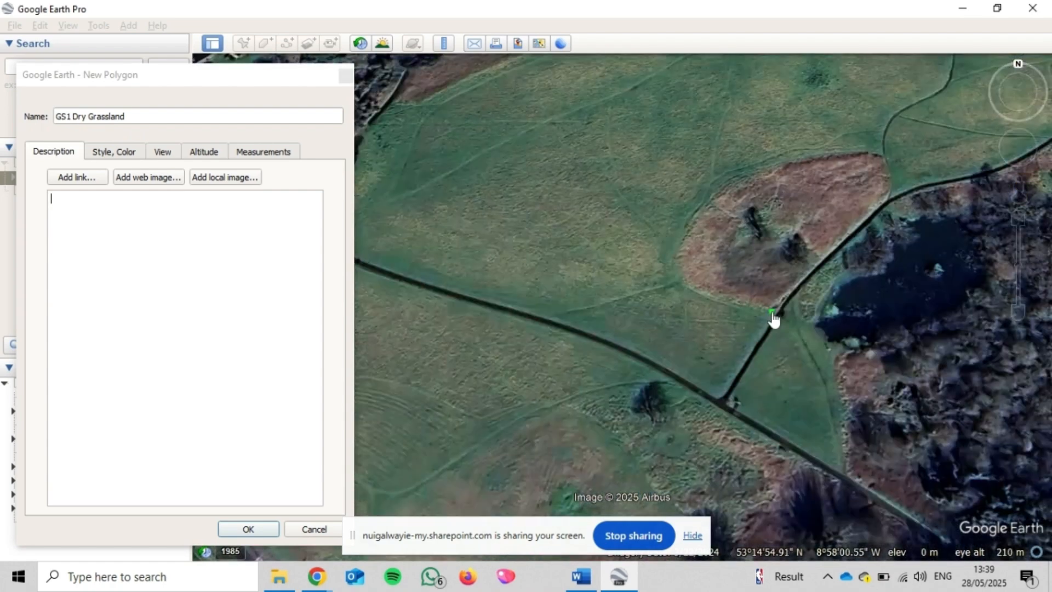
{"action": "left_click", "coordinate": [719, 394]}
{"action": "left_click", "coordinate": [630, 348]}
{"action": "left_click", "coordinate": [552, 317]}
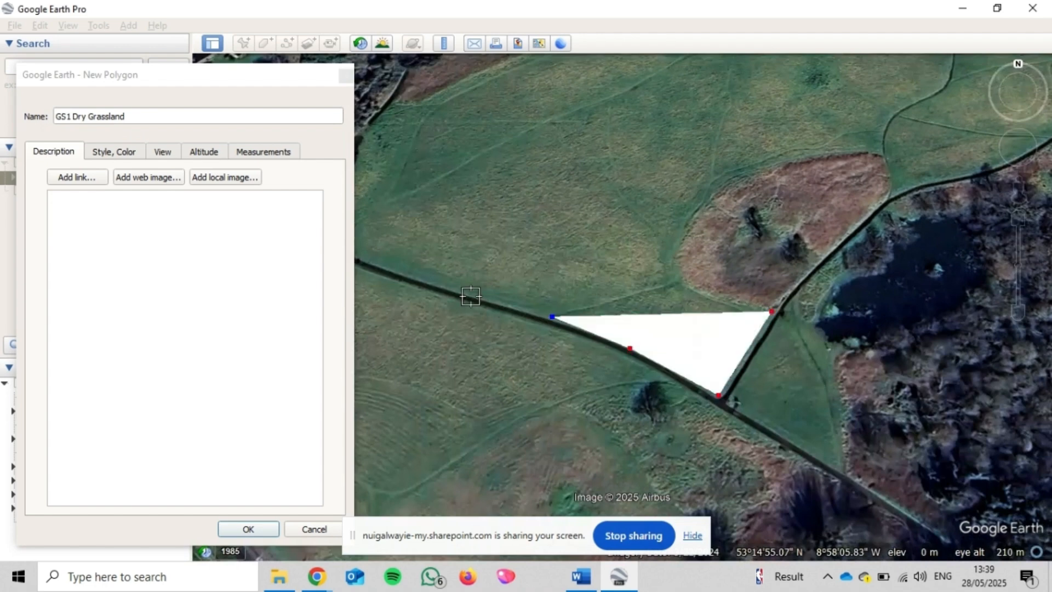
{"action": "left_click", "coordinate": [471, 296]}
Set both the line opacity and the area opacity of the grassland polygon to 50%
{"action": "left_click", "coordinate": [146, 149]}
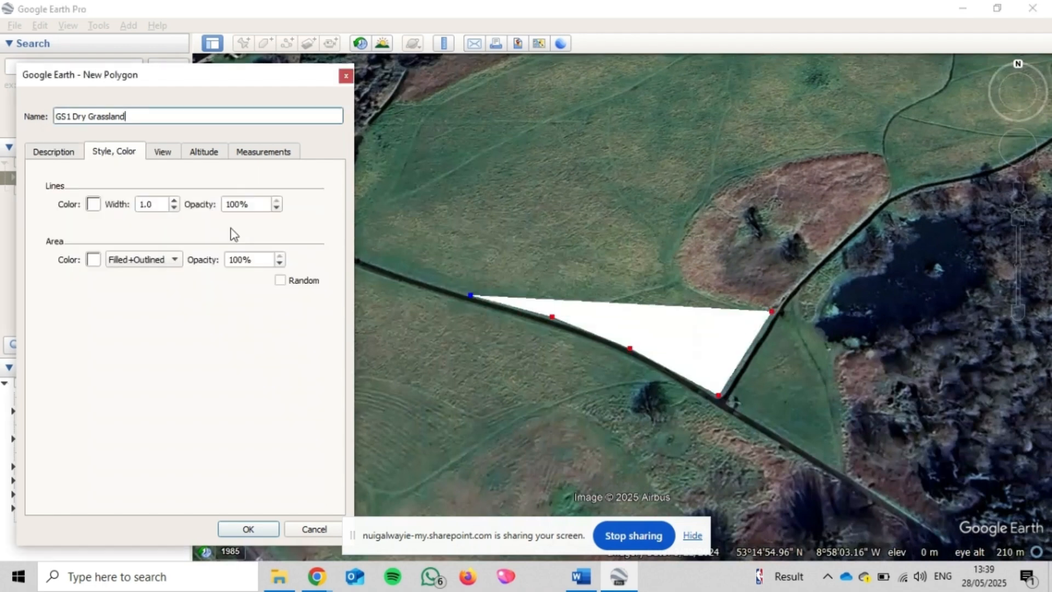
{"action": "left_click", "coordinate": [237, 204]}
{"action": "double_click", "coordinate": [237, 204]}
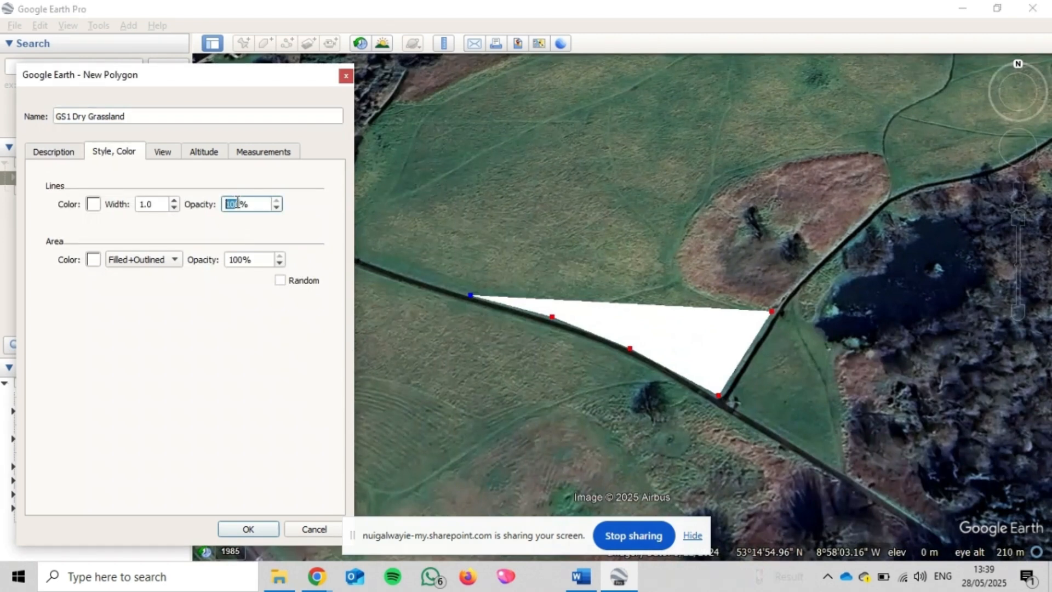
{"action": "type", "text": "50"}
{"action": "left_click", "coordinate": [239, 260]}
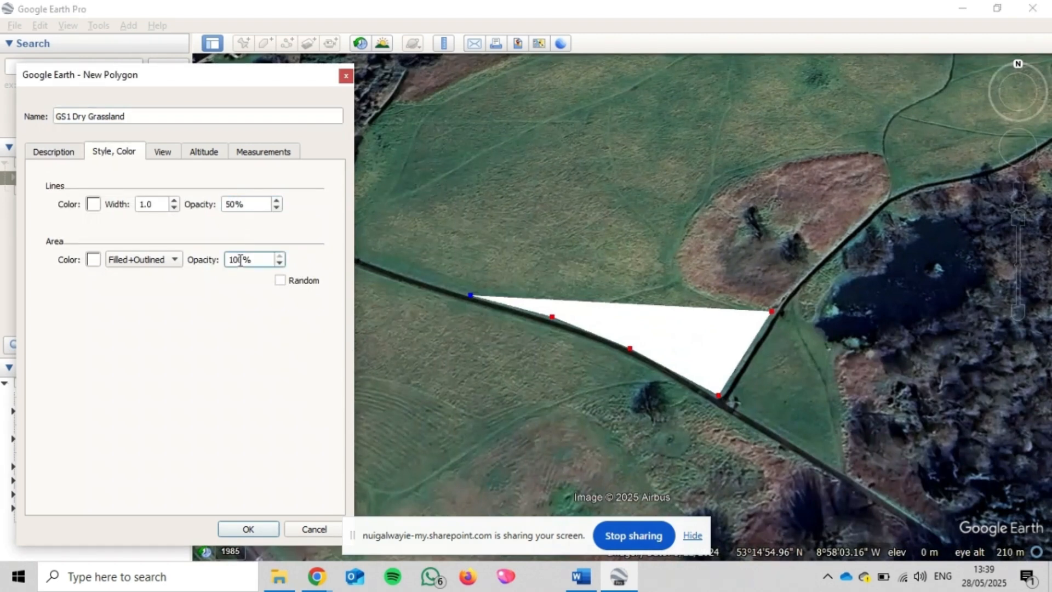
{"action": "double_click", "coordinate": [240, 259]}
{"action": "type", "text": "50"}
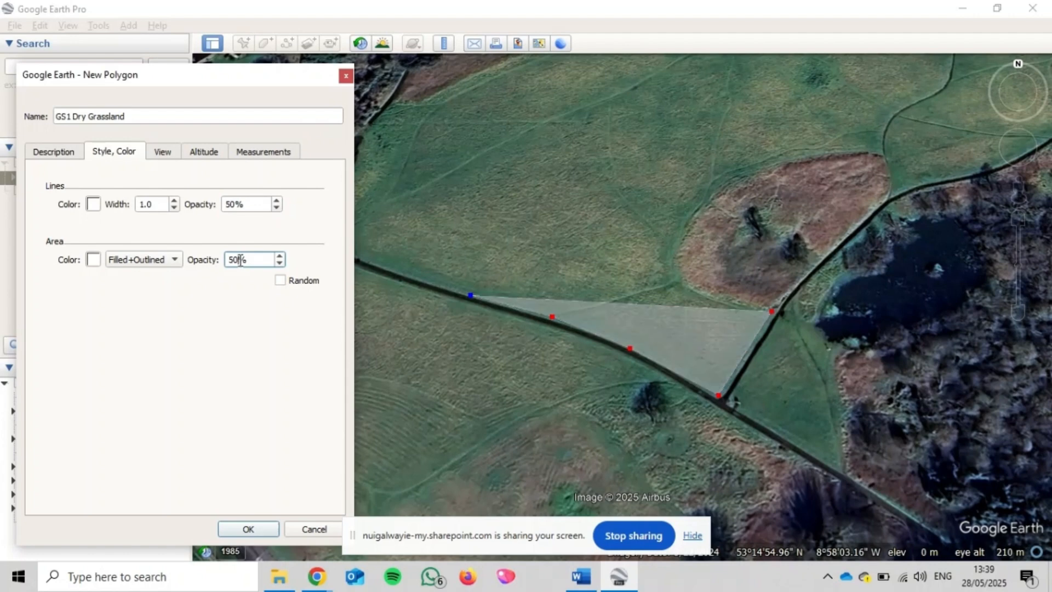
Set the grassland polygon's line and area colours to blue (#0000ff) and save the polygon
{"action": "left_click", "coordinate": [93, 205]}
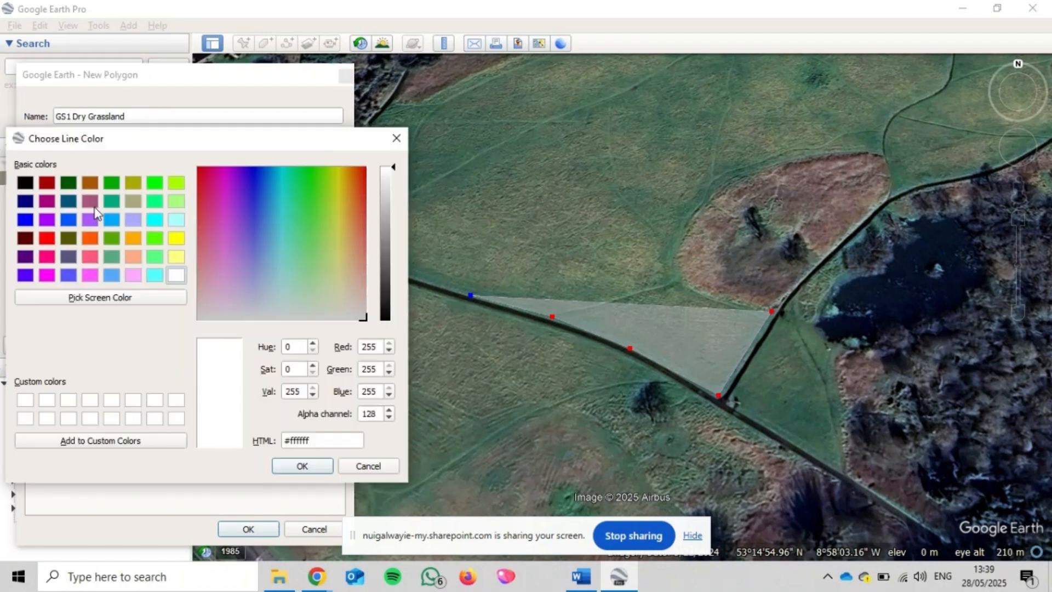
{"action": "left_click", "coordinate": [24, 219]}
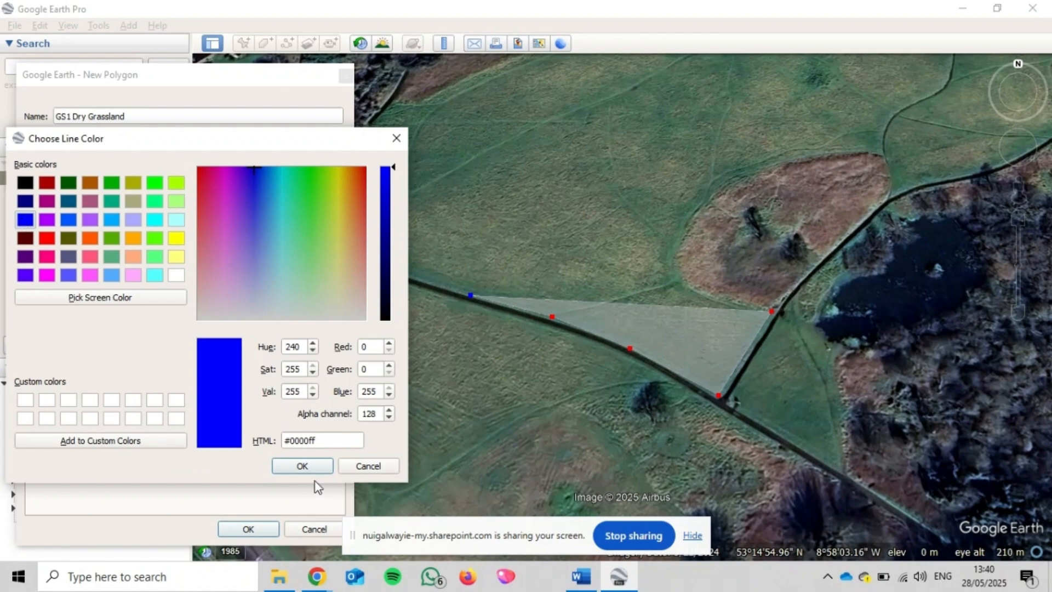
{"action": "left_click", "coordinate": [302, 466]}
{"action": "left_click", "coordinate": [93, 259]}
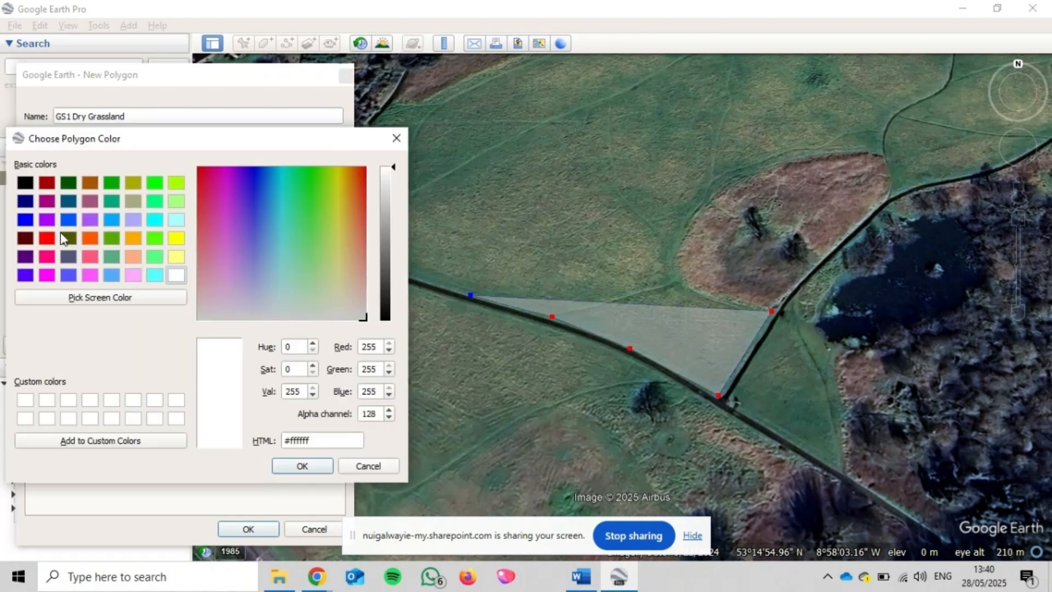
{"action": "left_click", "coordinate": [25, 220]}
{"action": "left_click", "coordinate": [302, 466]}
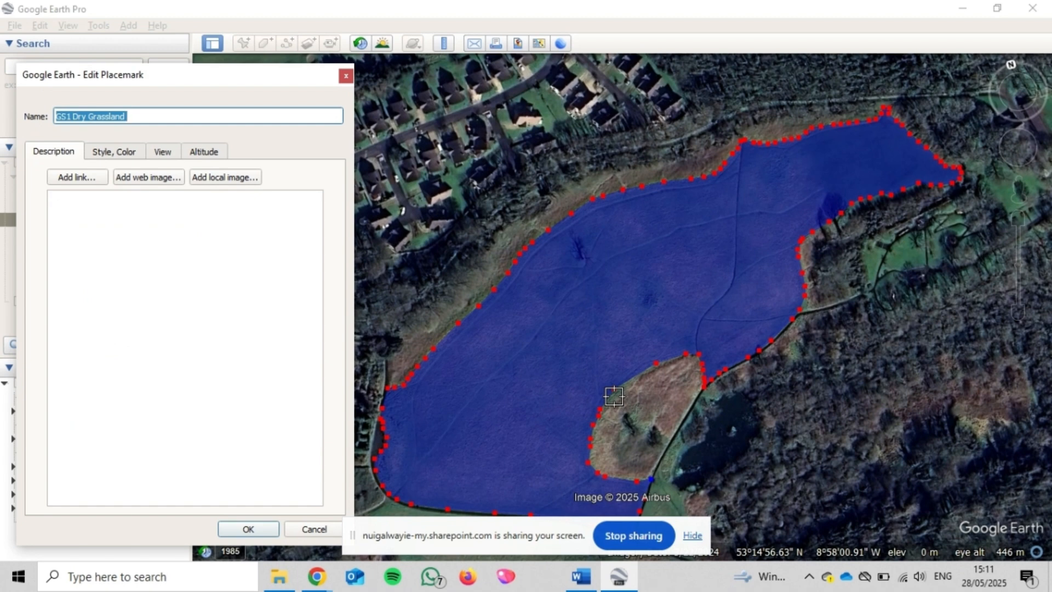
{"action": "left_click", "coordinate": [257, 525]}
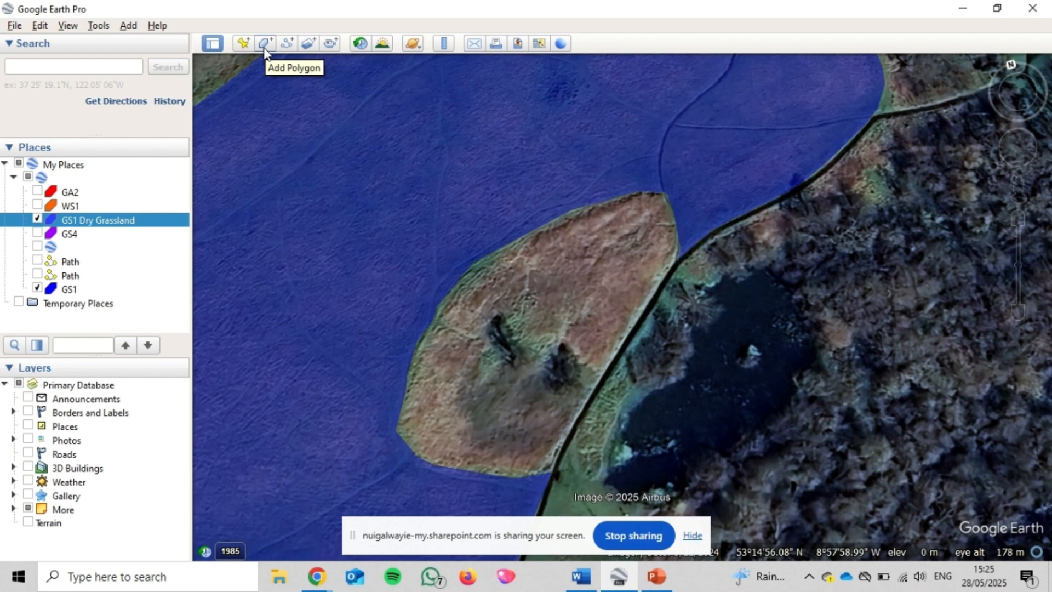
Start a new polygon for the brown patch beside the grassland and name it "WS1 Scrub"
{"action": "left_click", "coordinate": [265, 51]}
{"action": "left_click", "coordinate": [230, 114]}
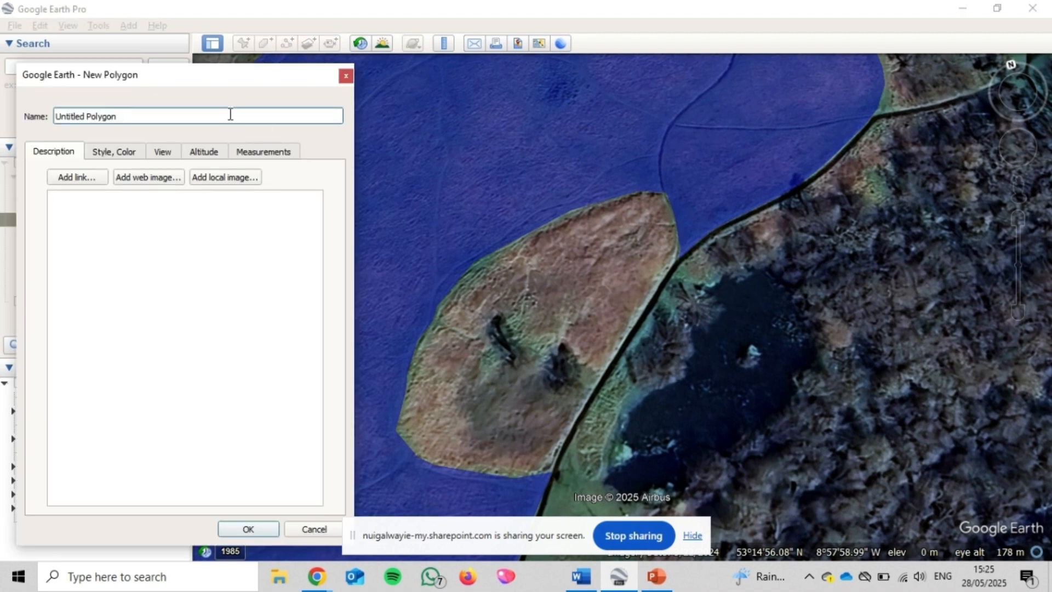
{"action": "triple_click", "coordinate": [230, 114]}
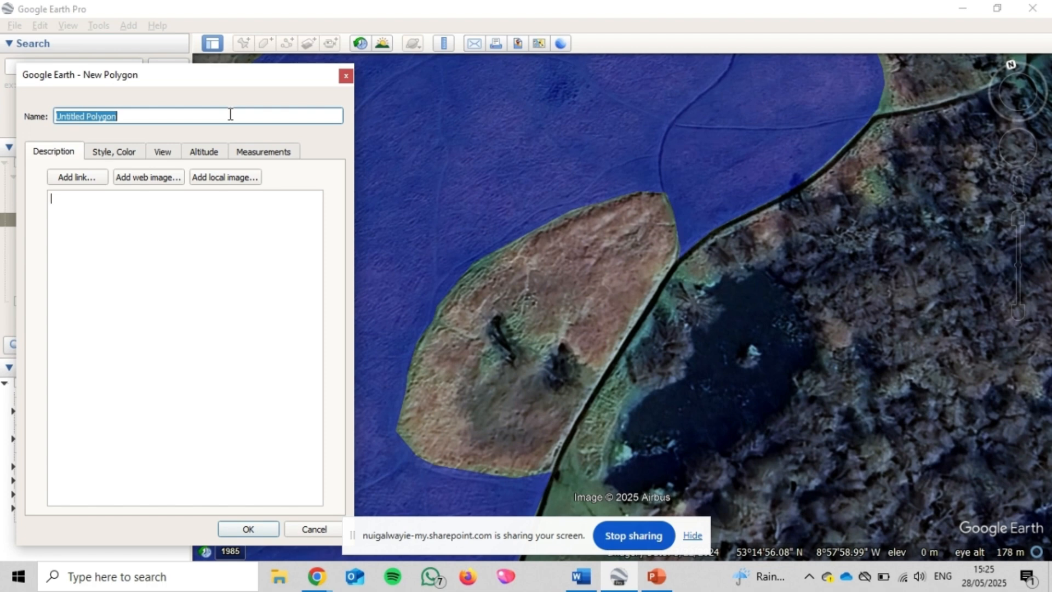
{"action": "type", "text": "WS1"}
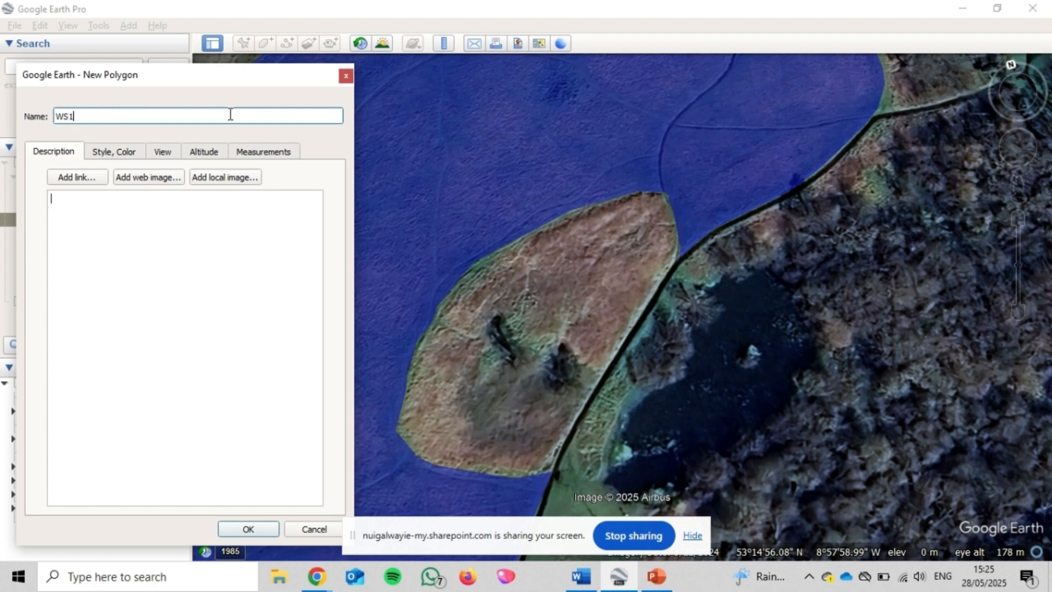
{"action": "type", "text": " Scrub"}
Set the scrub polygon's line and area colours to orange (#ffaa00)
{"action": "left_click", "coordinate": [132, 154]}
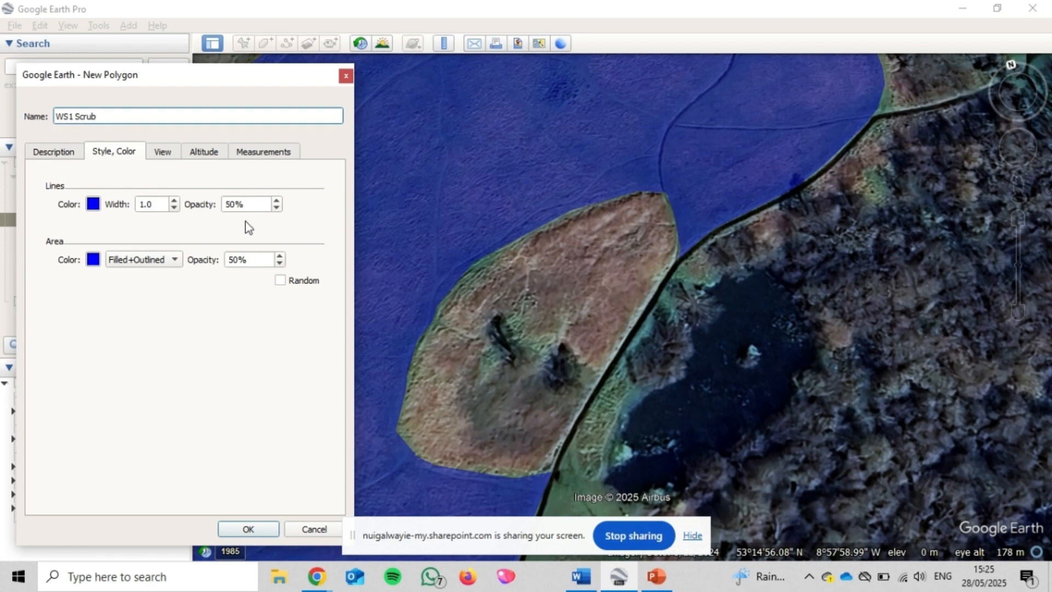
{"action": "left_click", "coordinate": [94, 205]}
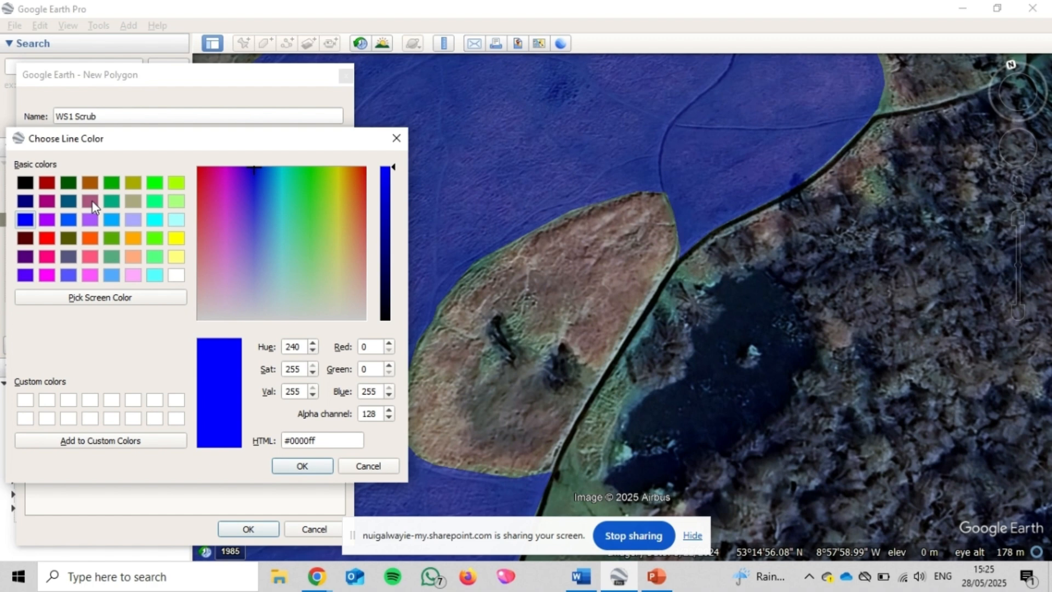
{"action": "left_click", "coordinate": [131, 238]}
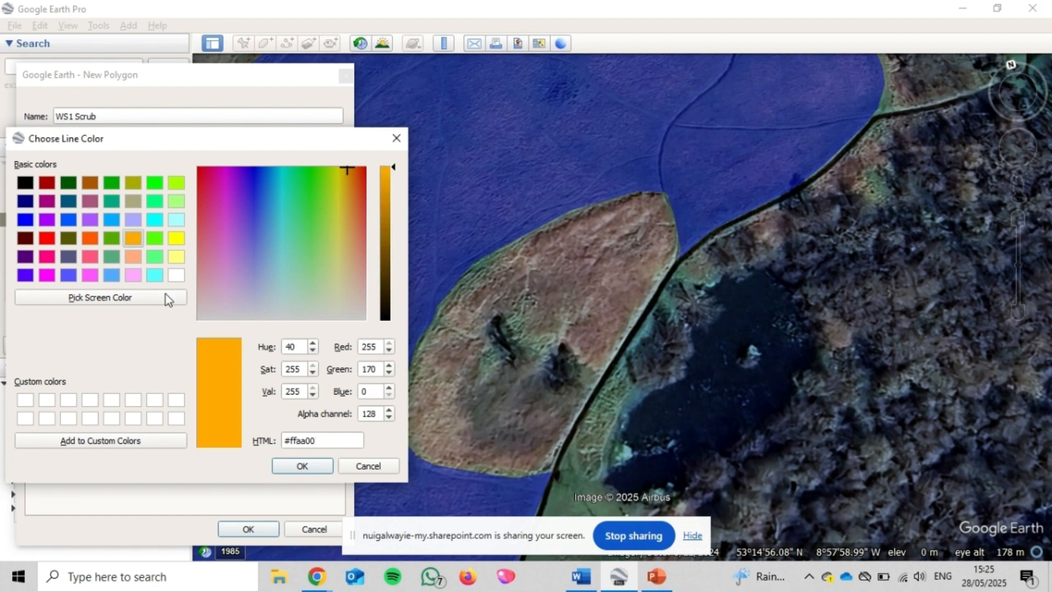
{"action": "left_click", "coordinate": [300, 466]}
{"action": "left_click", "coordinate": [93, 259]}
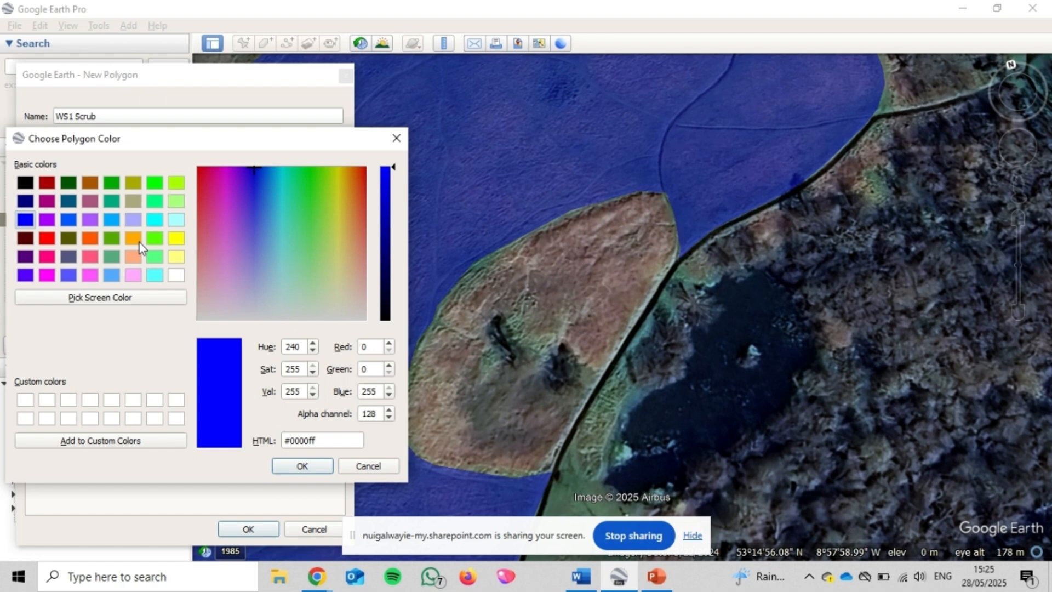
{"action": "left_click", "coordinate": [133, 238]}
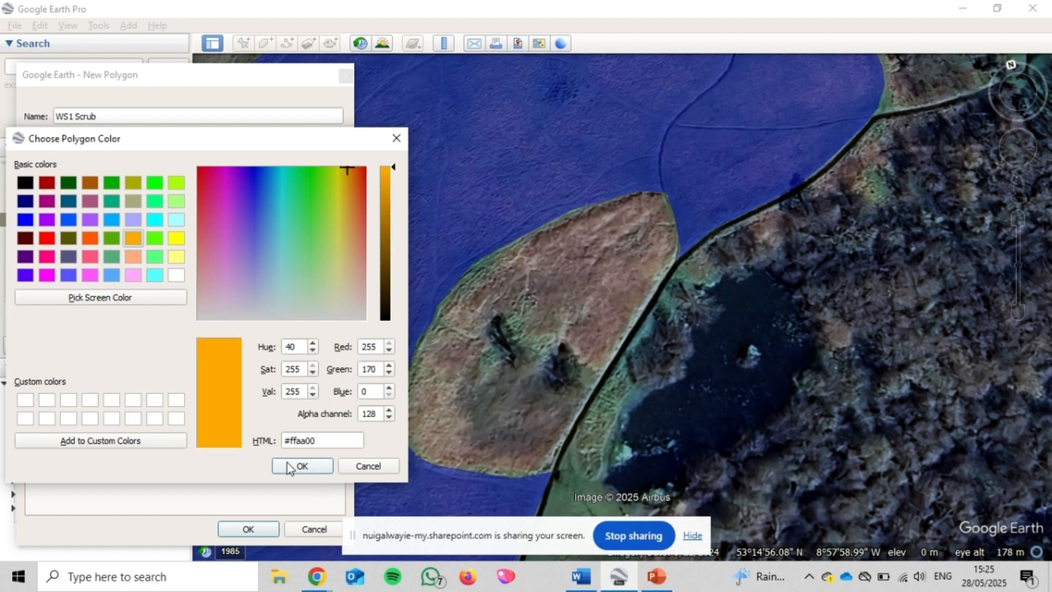
{"action": "left_click", "coordinate": [300, 466]}
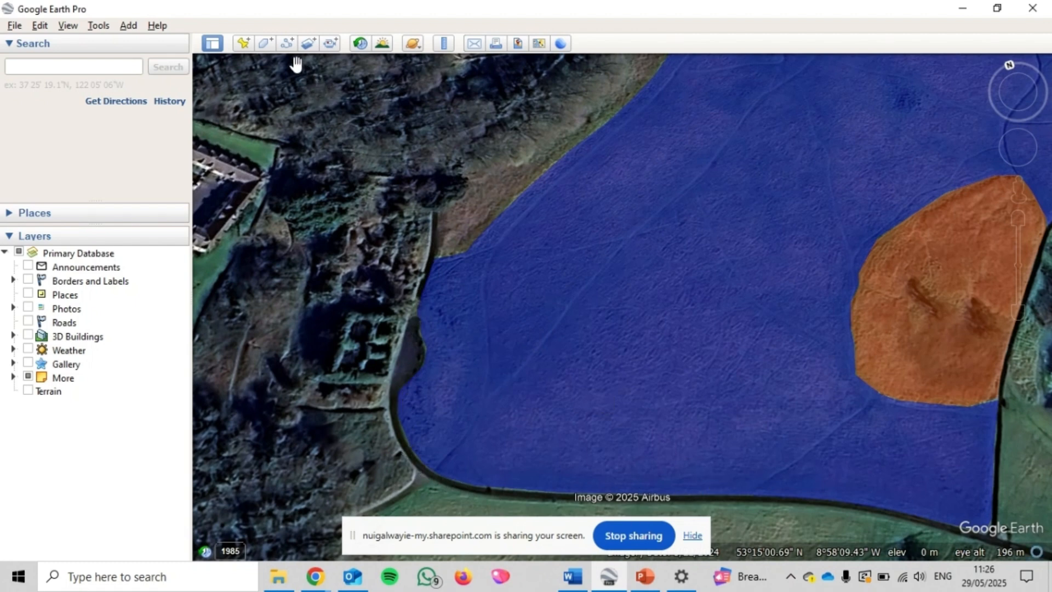
Draw a new eight-point path along the wall bounding the blue grassland's western edge, from its north end to the curved southwest corner
{"action": "left_click", "coordinate": [288, 46]}
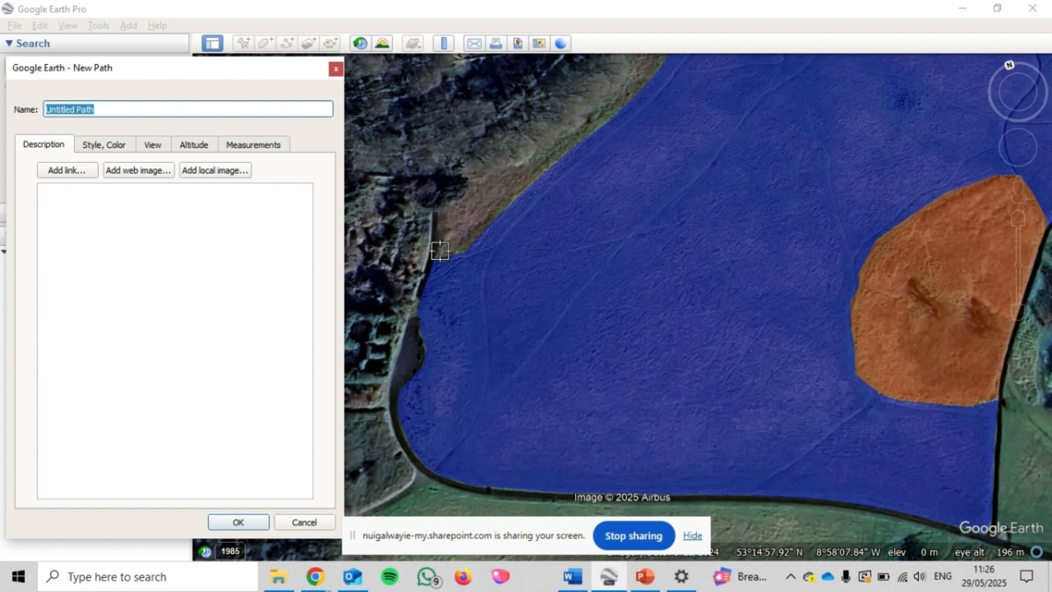
{"action": "left_click", "coordinate": [435, 218]}
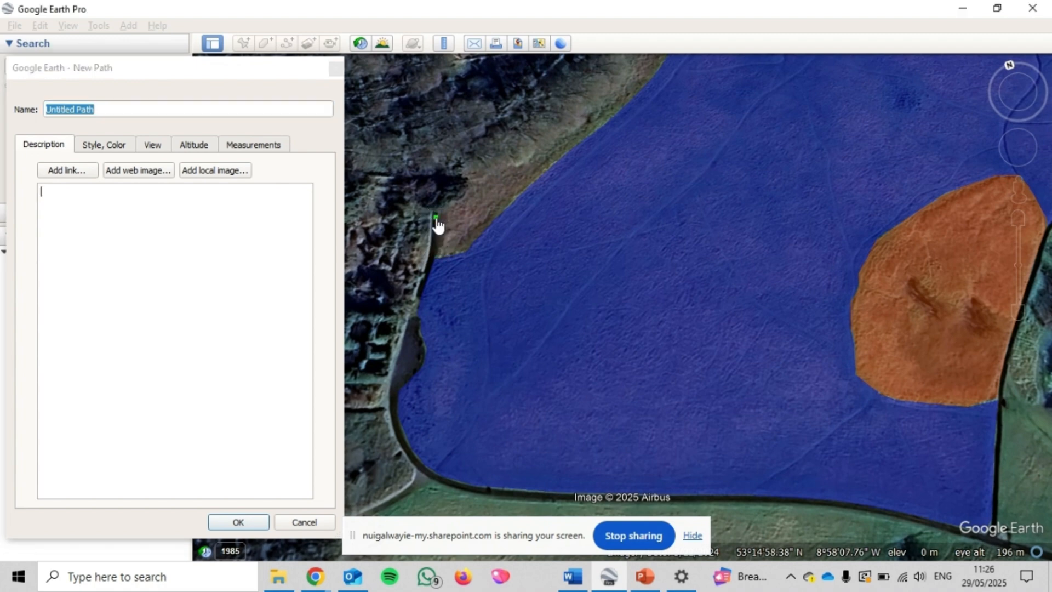
{"action": "left_click", "coordinate": [433, 250]}
{"action": "left_click", "coordinate": [427, 280]}
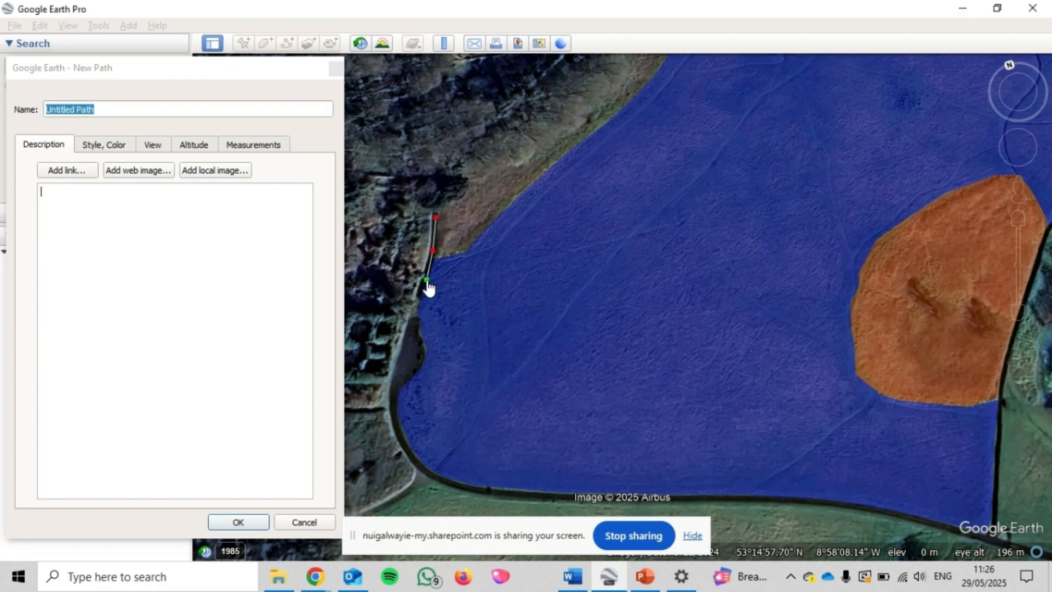
{"action": "left_click", "coordinate": [413, 322]}
{"action": "left_click", "coordinate": [397, 365]}
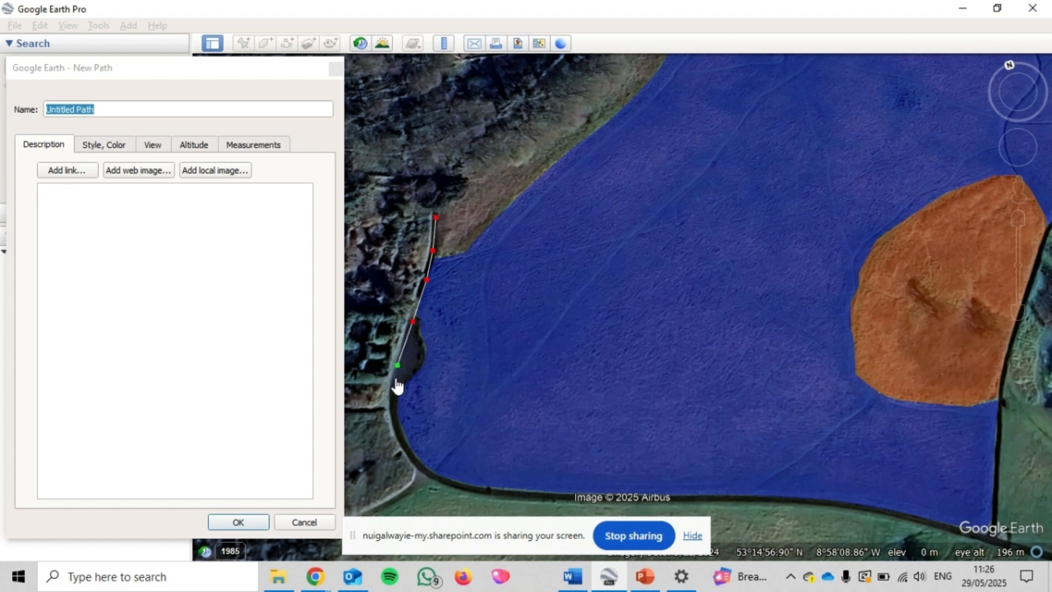
{"action": "left_click", "coordinate": [394, 410]}
{"action": "left_click", "coordinate": [401, 440]}
{"action": "left_click", "coordinate": [426, 470]}
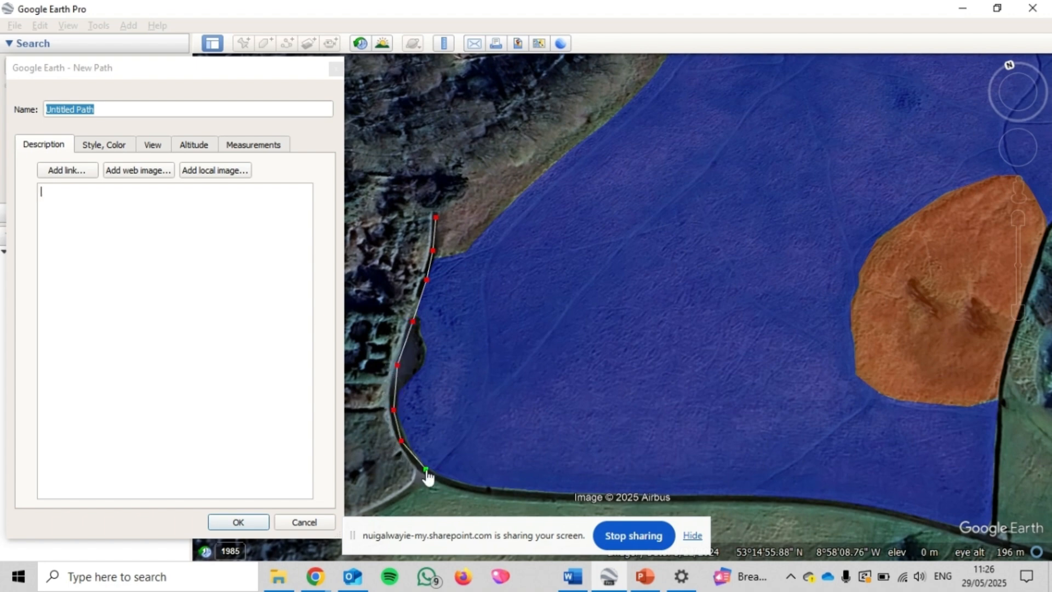
Name the new path along the grassland's western wall "Path"
{"action": "left_click", "coordinate": [102, 110]}
{"action": "triple_click", "coordinate": [102, 110]}
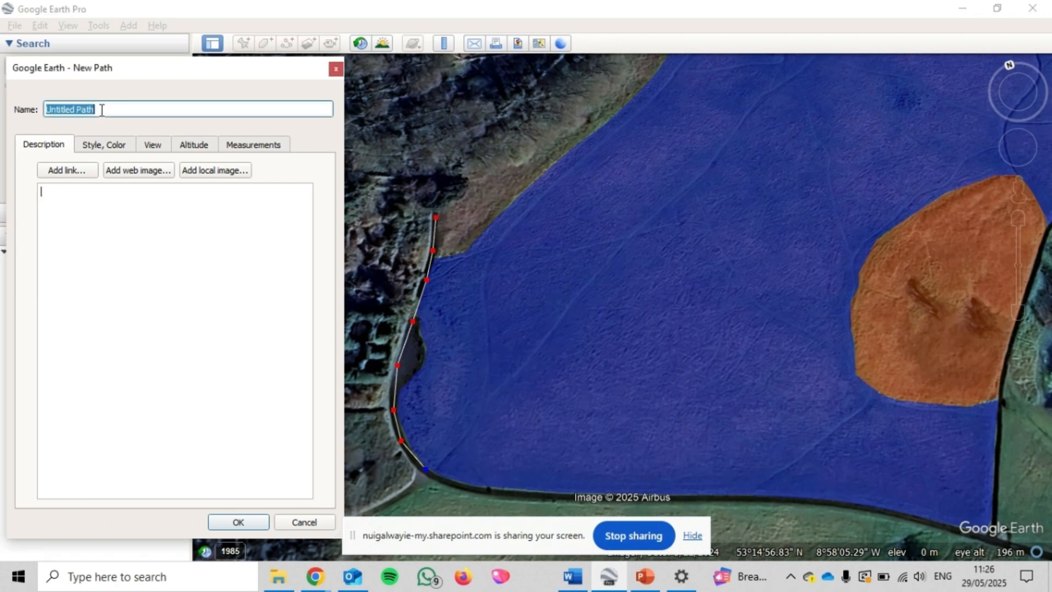
{"action": "type", "text": "Path"}
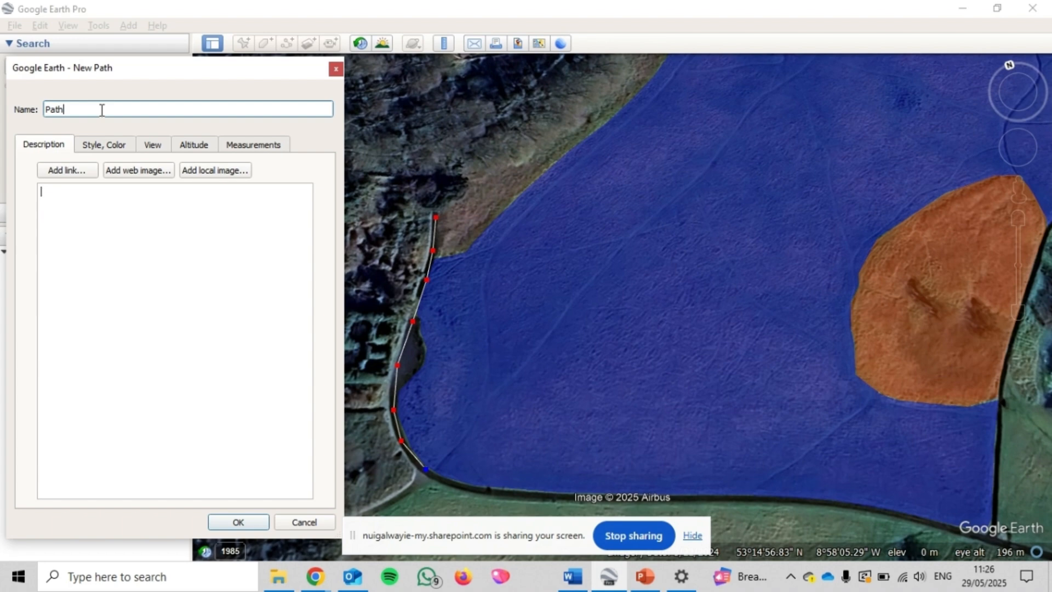
Give the path a yellow (#ffff00) line with a width of 4.0 and save the path
{"action": "left_click", "coordinate": [105, 143]}
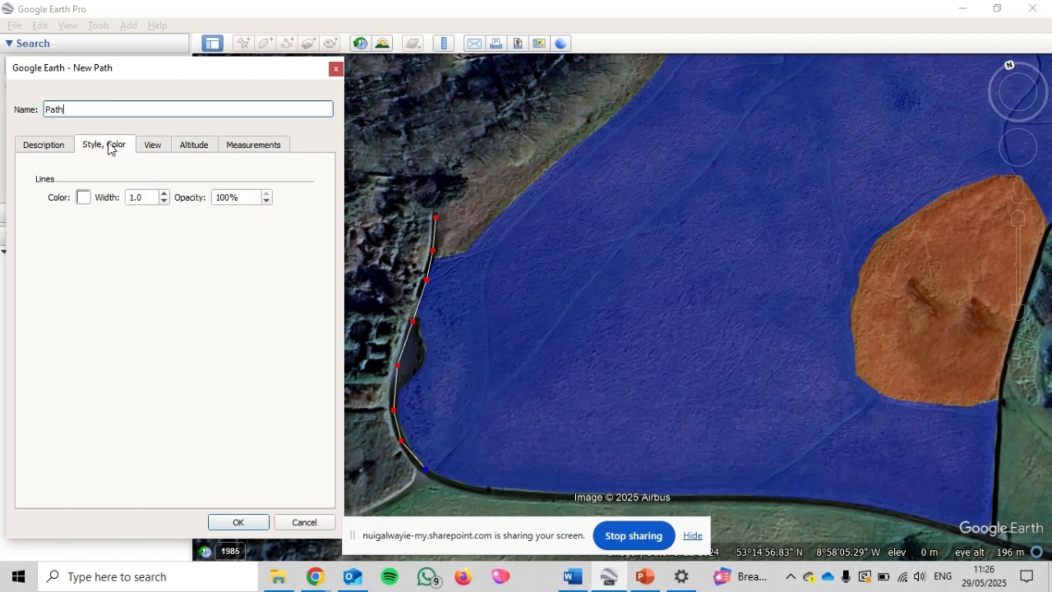
{"action": "left_click", "coordinate": [83, 197]}
{"action": "left_click", "coordinate": [176, 231]}
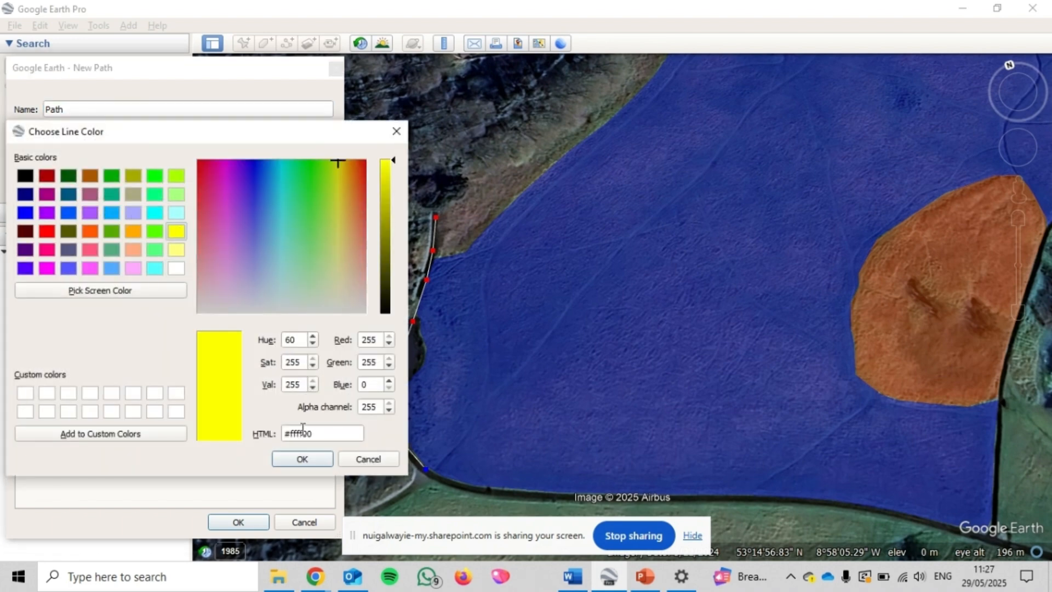
{"action": "left_click", "coordinate": [299, 458]}
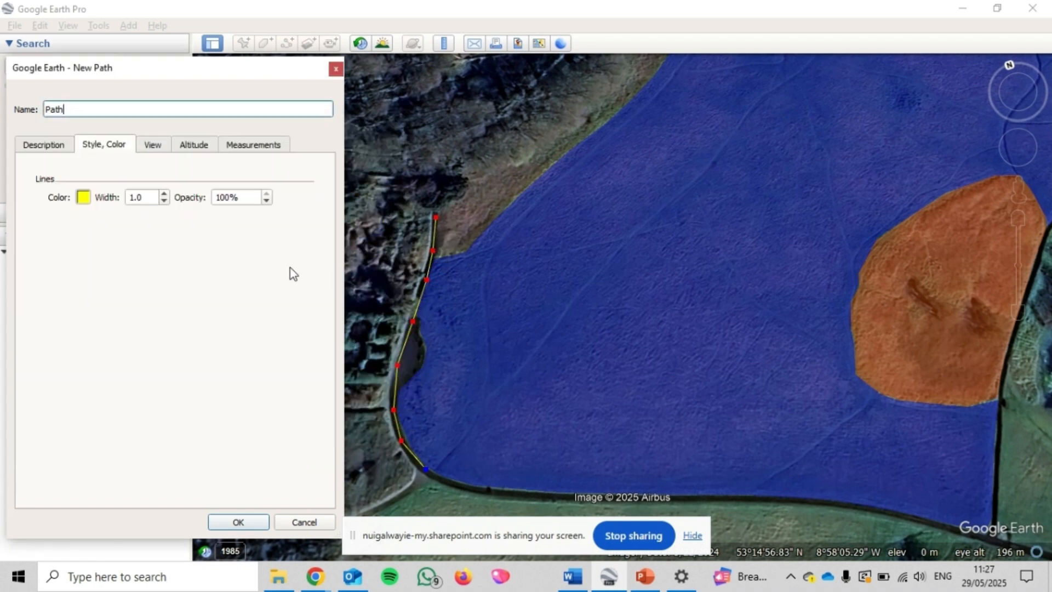
{"action": "left_click", "coordinate": [143, 197]}
{"action": "double_click", "coordinate": [143, 198]}
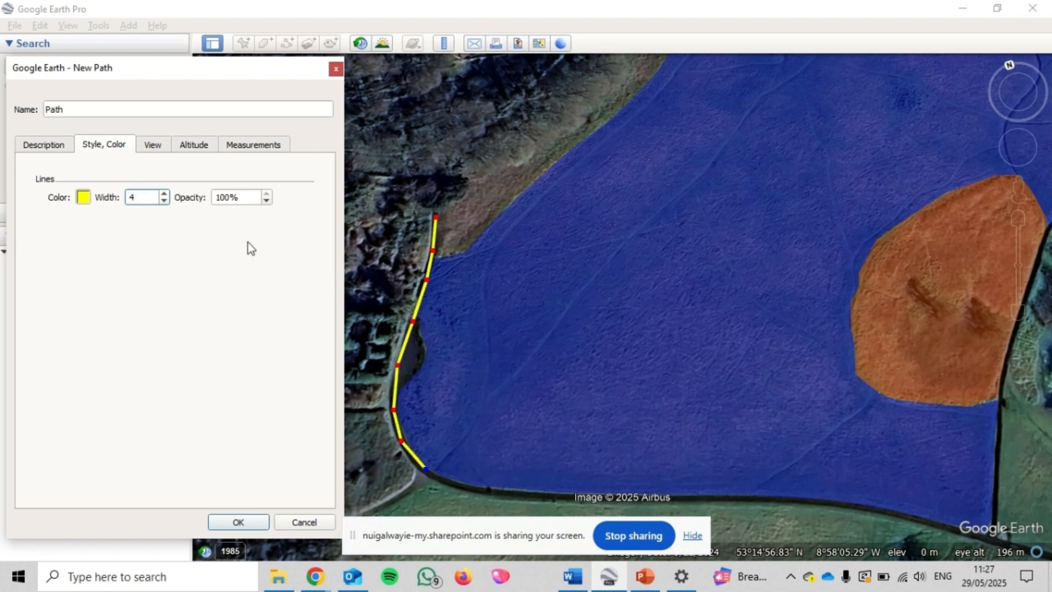
{"action": "double_click", "coordinate": [225, 197]}
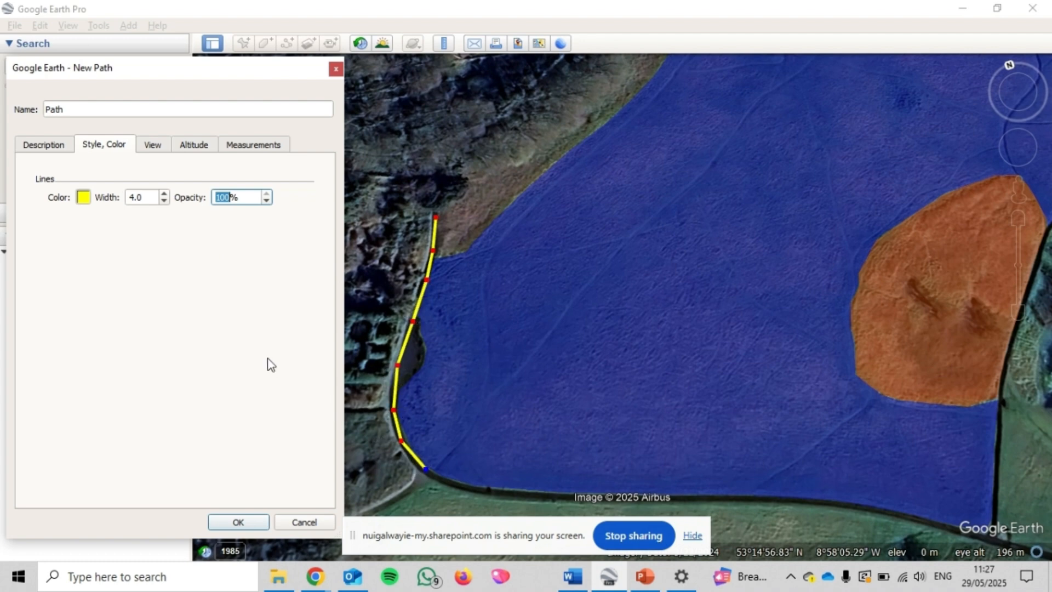
{"action": "left_click", "coordinate": [247, 520]}
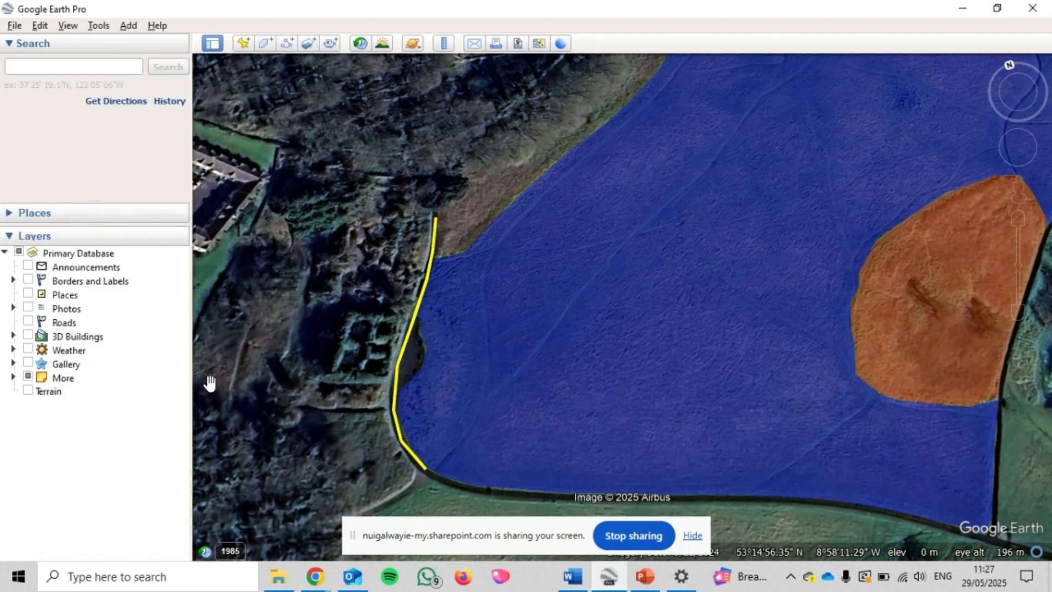
Expand the saved places and toggle each of the two paths off and on to identify which line it controls
{"action": "left_click", "coordinate": [31, 214]}
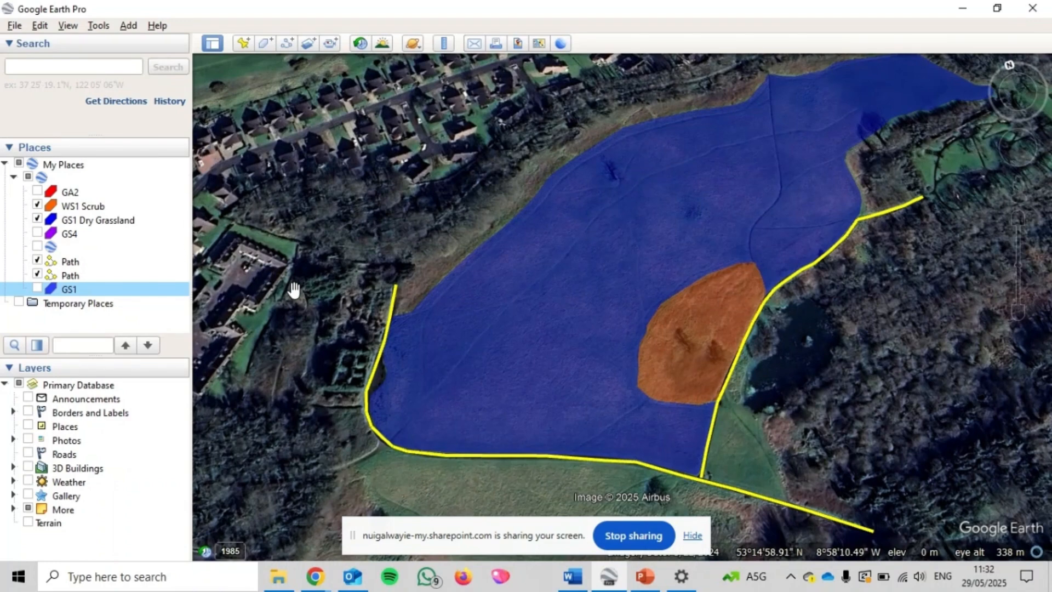
{"action": "left_click", "coordinate": [104, 263]}
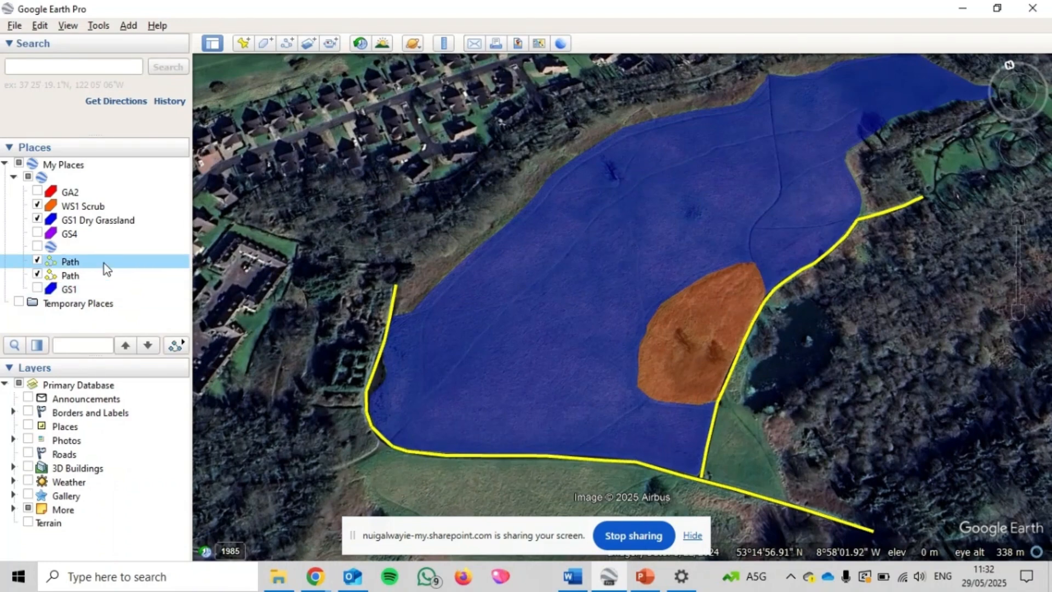
{"action": "left_click", "coordinate": [95, 277]}
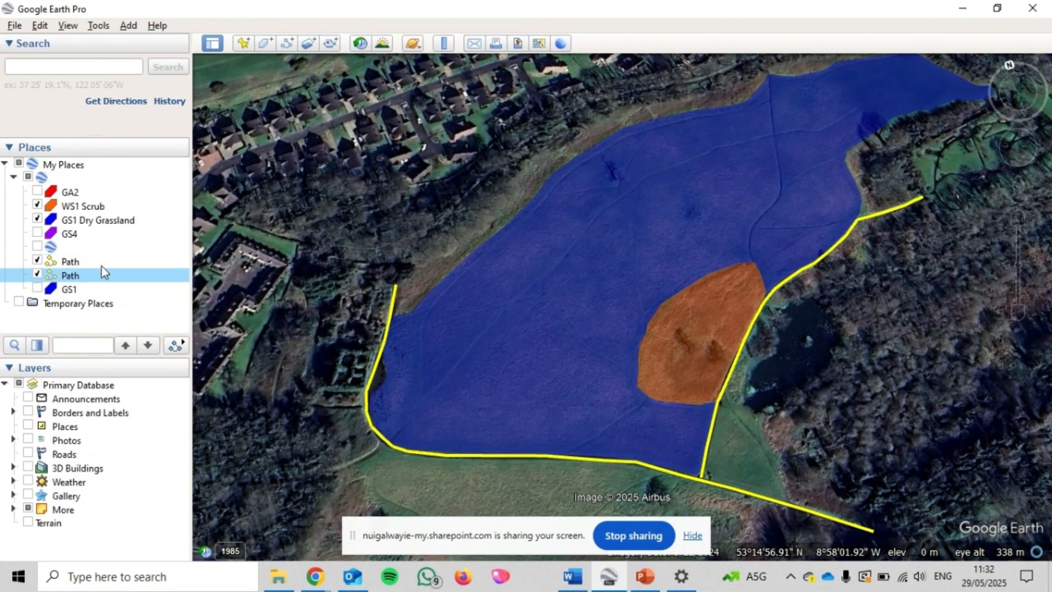
{"action": "left_click", "coordinate": [36, 261]}
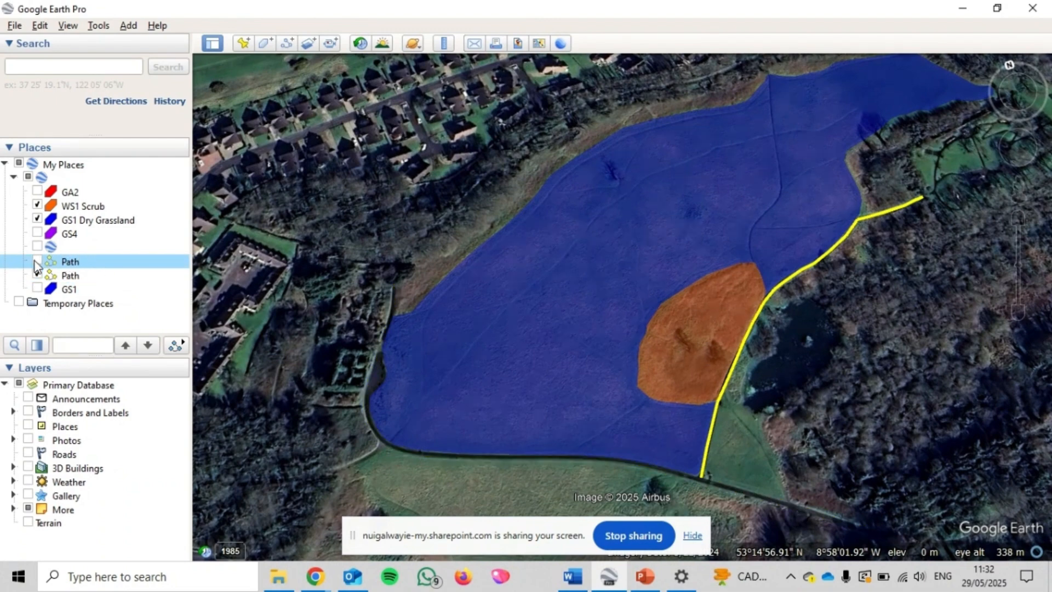
{"action": "left_click", "coordinate": [36, 261]}
{"action": "left_click", "coordinate": [37, 274]}
{"action": "left_click", "coordinate": [38, 275]}
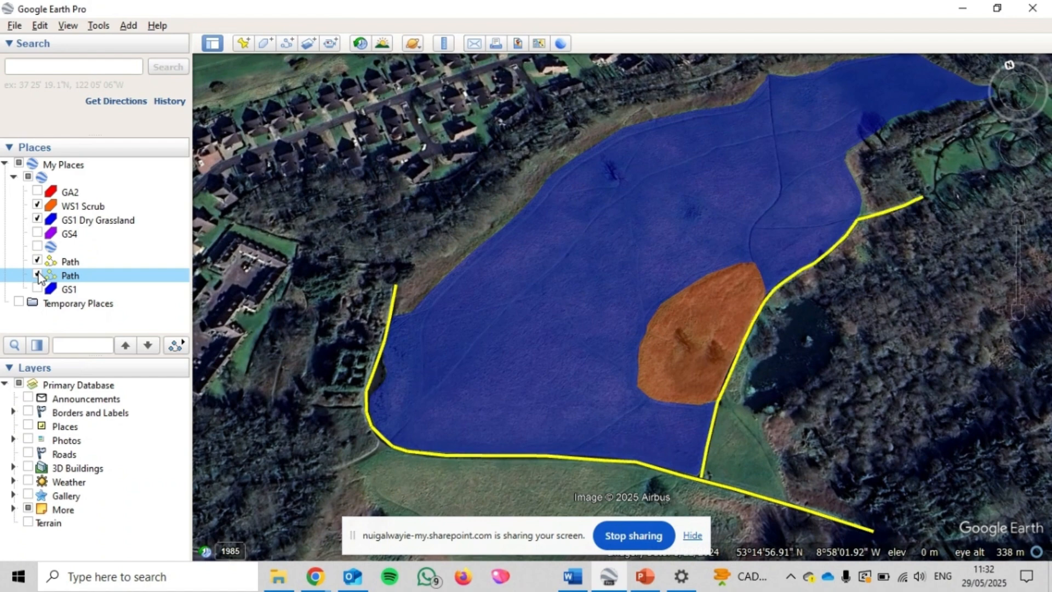
Combine the two yellow paths into one multi geometry and hide the combined path on the map
{"action": "left_click", "coordinate": [91, 265], "text": "ctrl"}
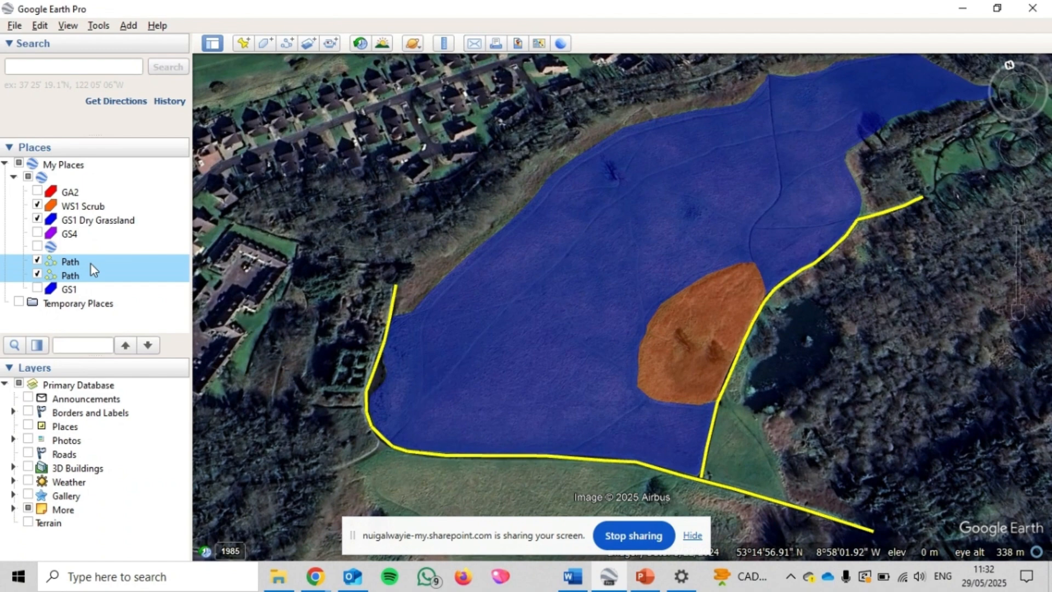
{"action": "right_click", "coordinate": [91, 264]}
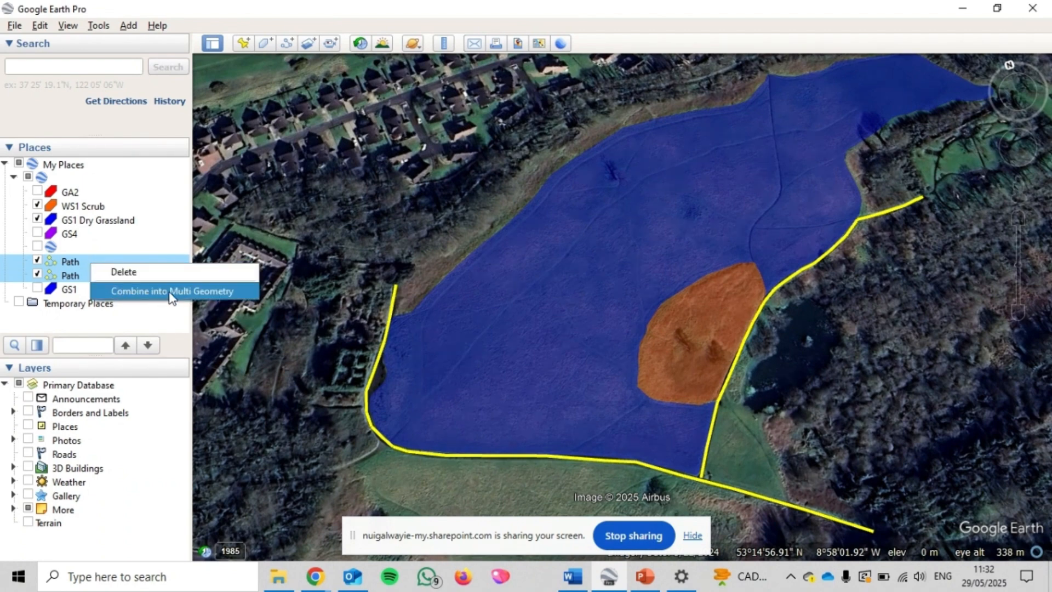
{"action": "left_click", "coordinate": [208, 292]}
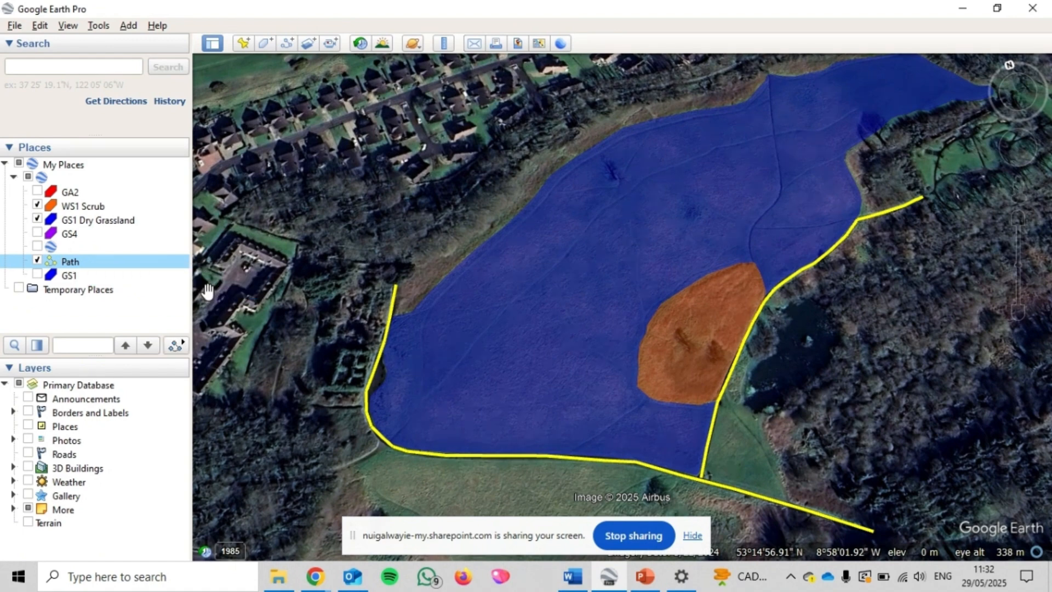
{"action": "left_click", "coordinate": [39, 261]}
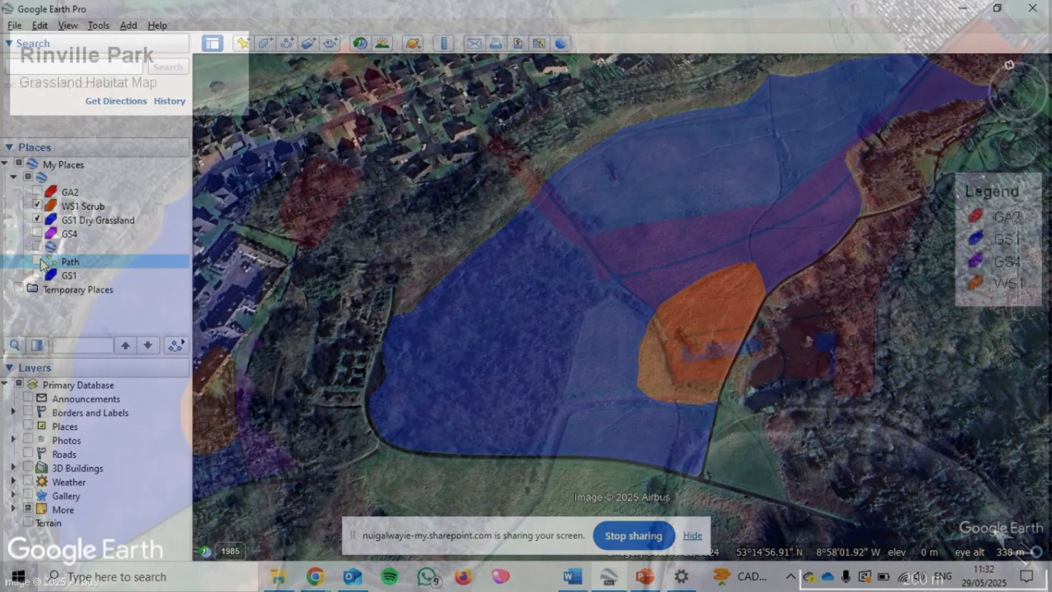